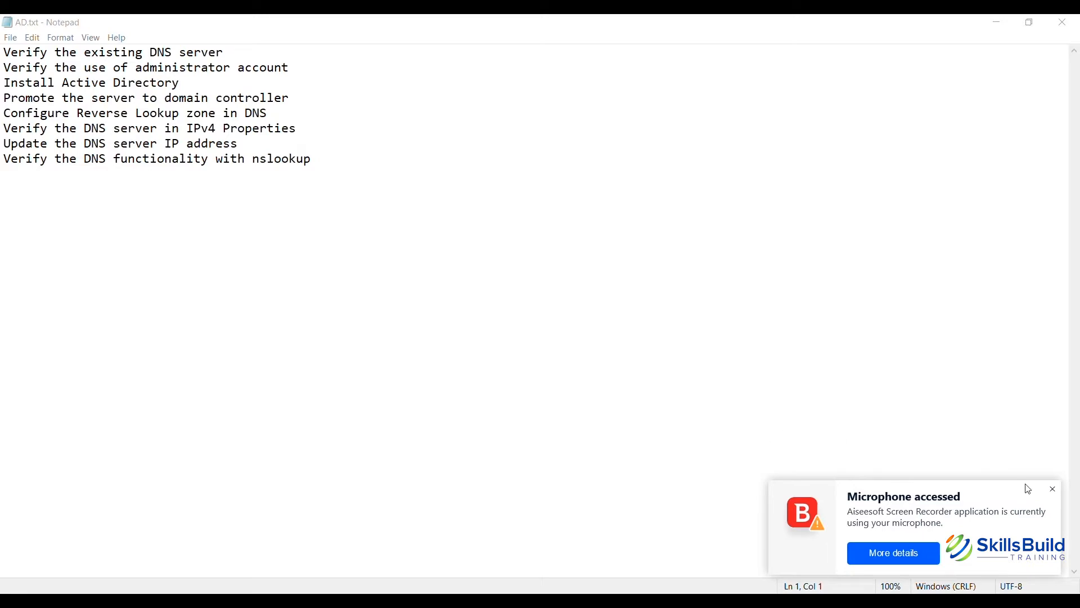
Minimize the Notepad task list and open a Command Prompt in the Windows2K19 virtual machine
{"action": "left_click", "coordinate": [1050, 484]}
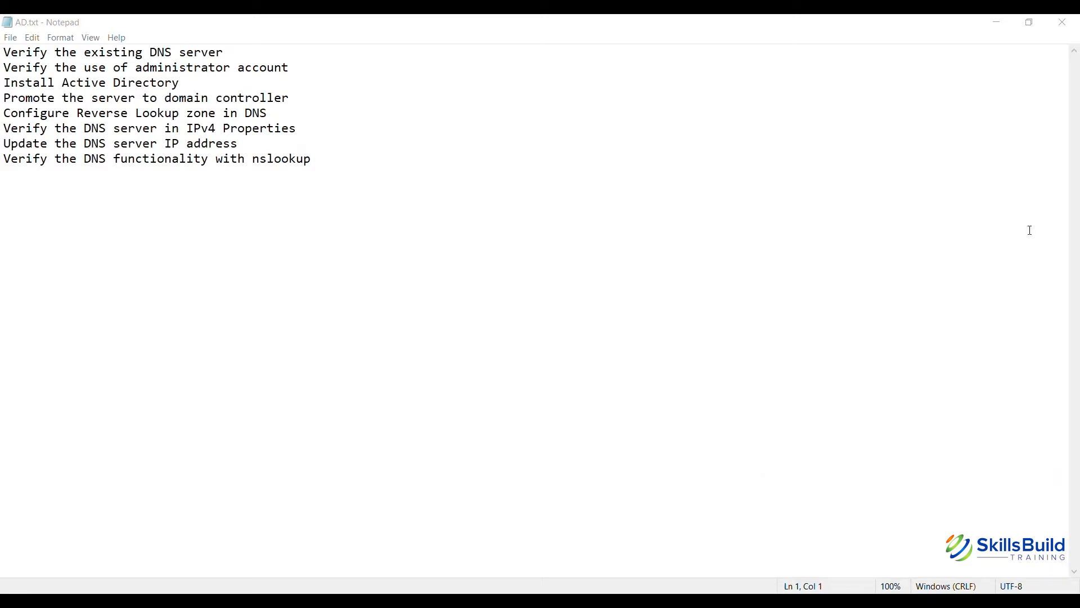
{"action": "left_click", "coordinate": [995, 21]}
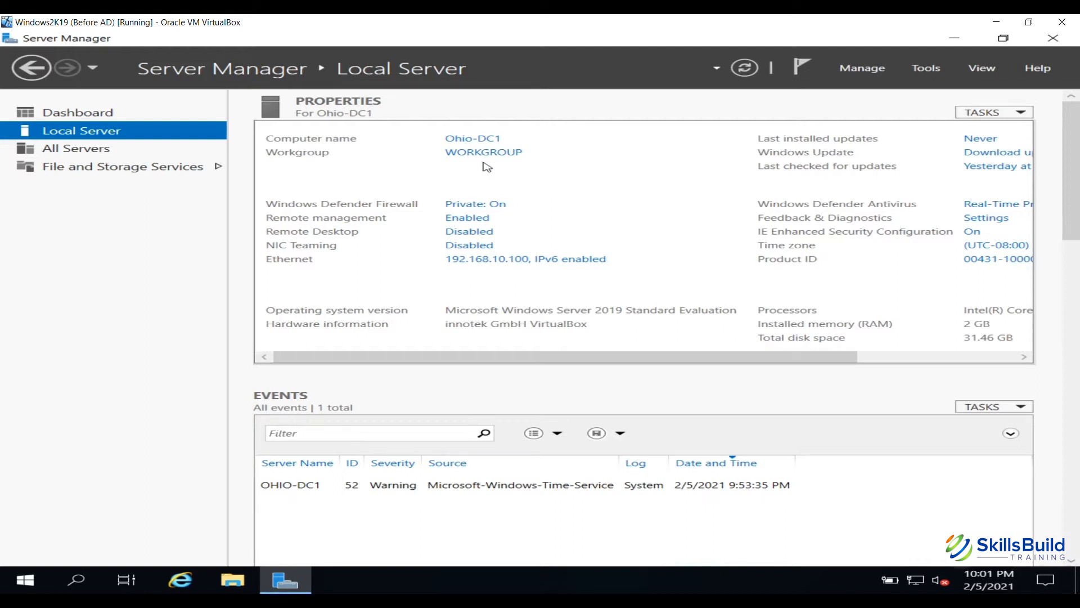
{"action": "left_click", "coordinate": [79, 578]}
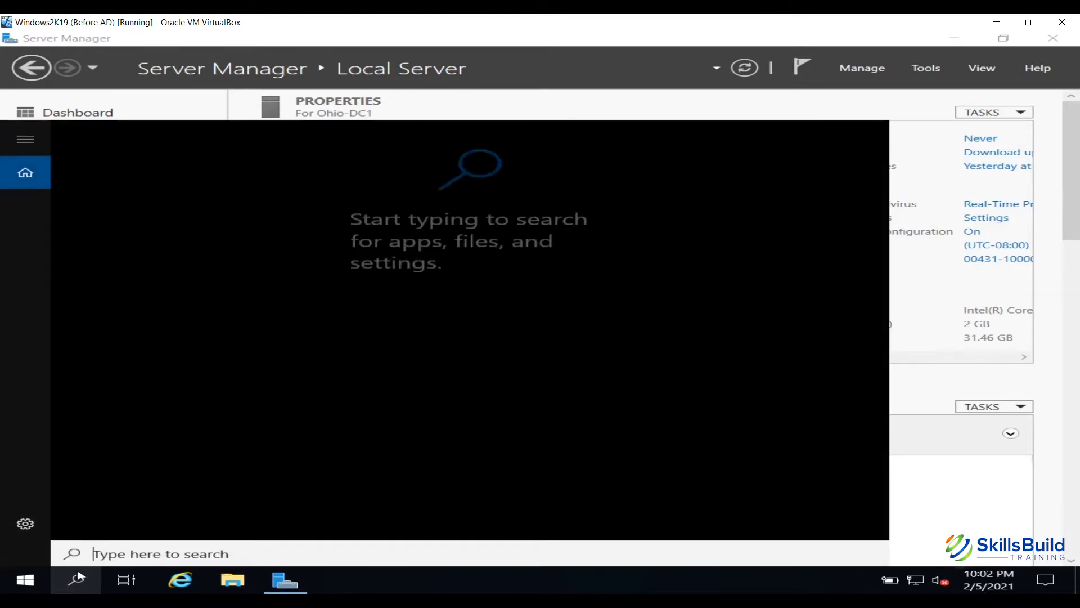
{"action": "type", "text": "d"}
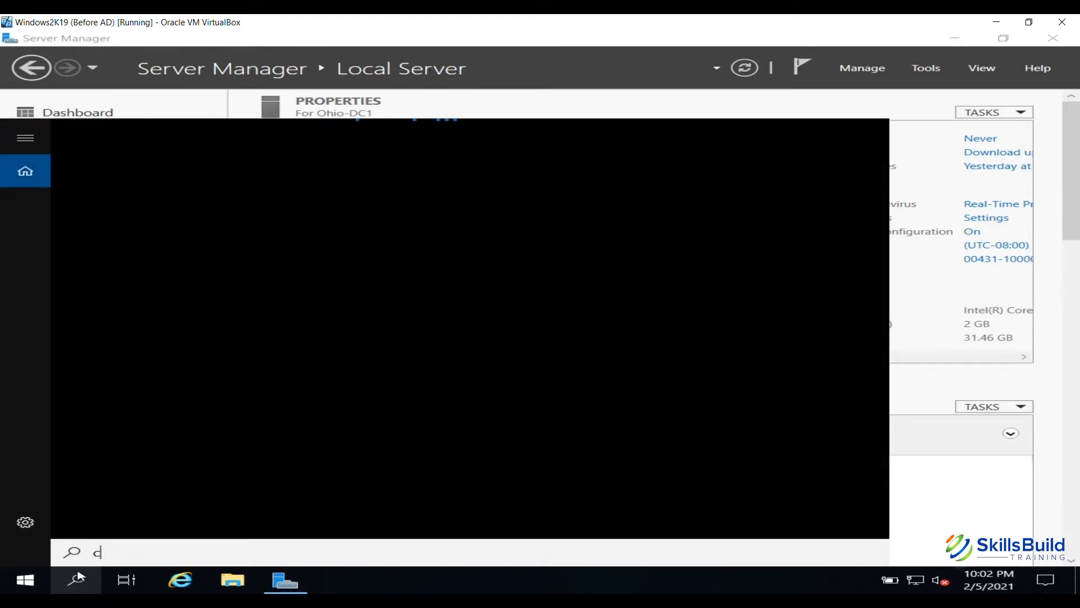
{"action": "type", "text": "md"}
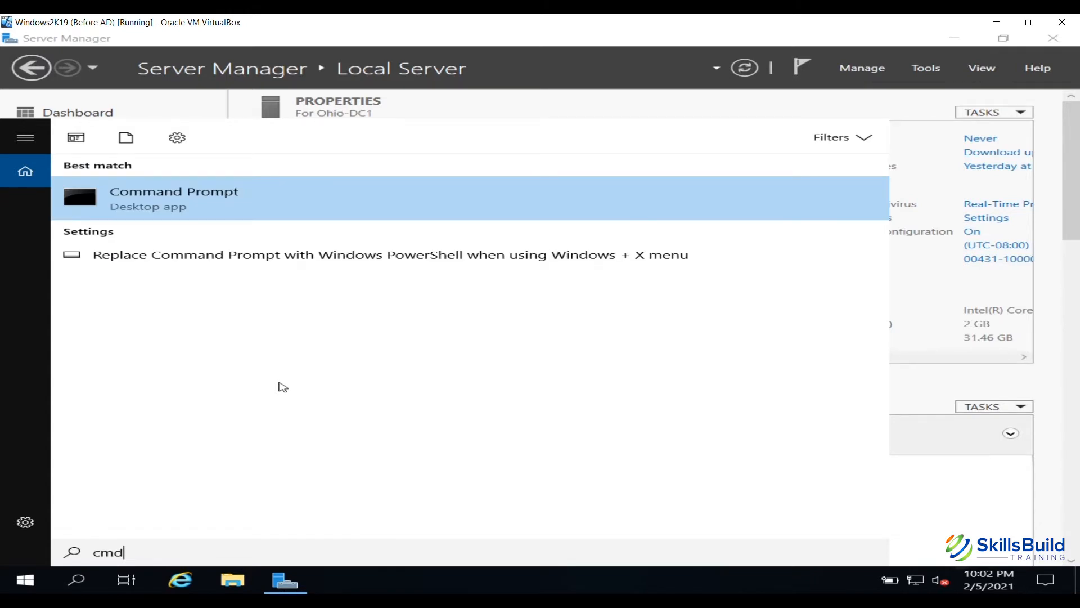
{"action": "left_click", "coordinate": [478, 204]}
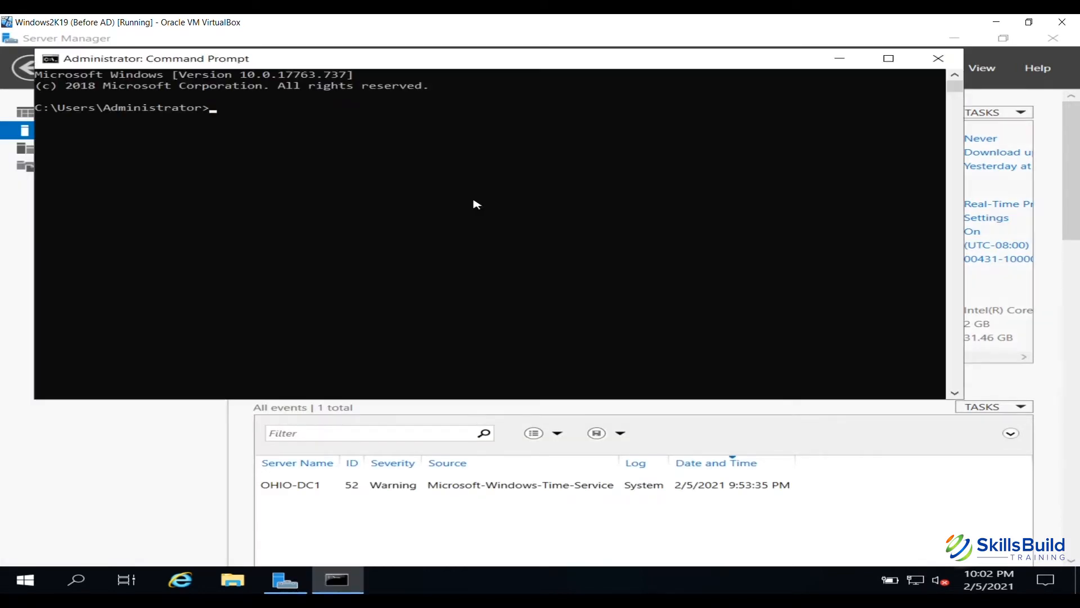
Run ipconfig /all to check the server's existing DNS server address, and exit the Command Prompt
{"action": "type", "text": "ipconfig "}
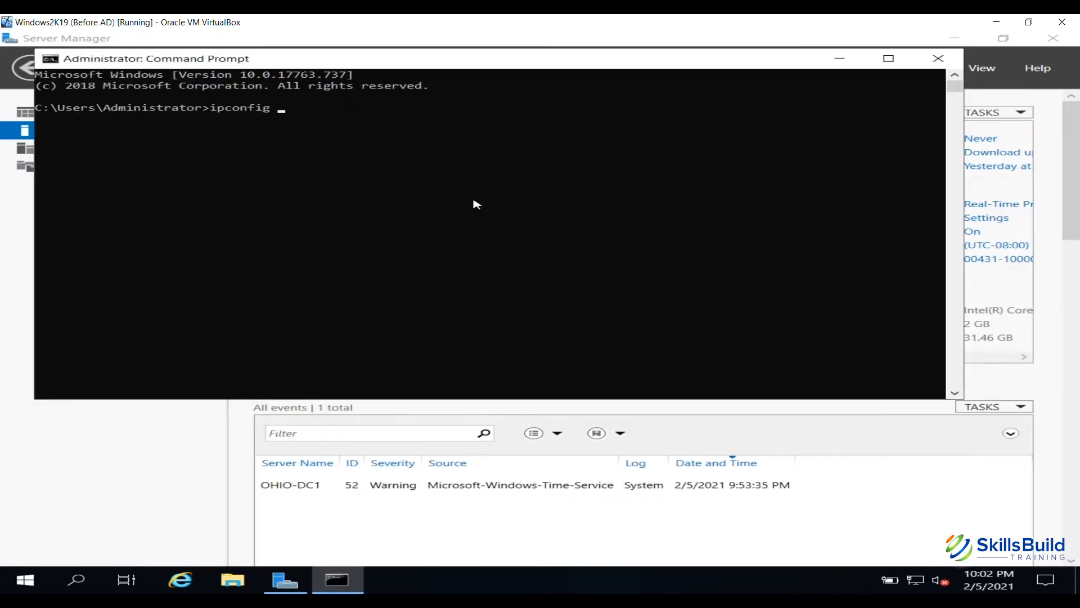
{"action": "type", "text": "/all"}
{"action": "key", "text": "Return"}
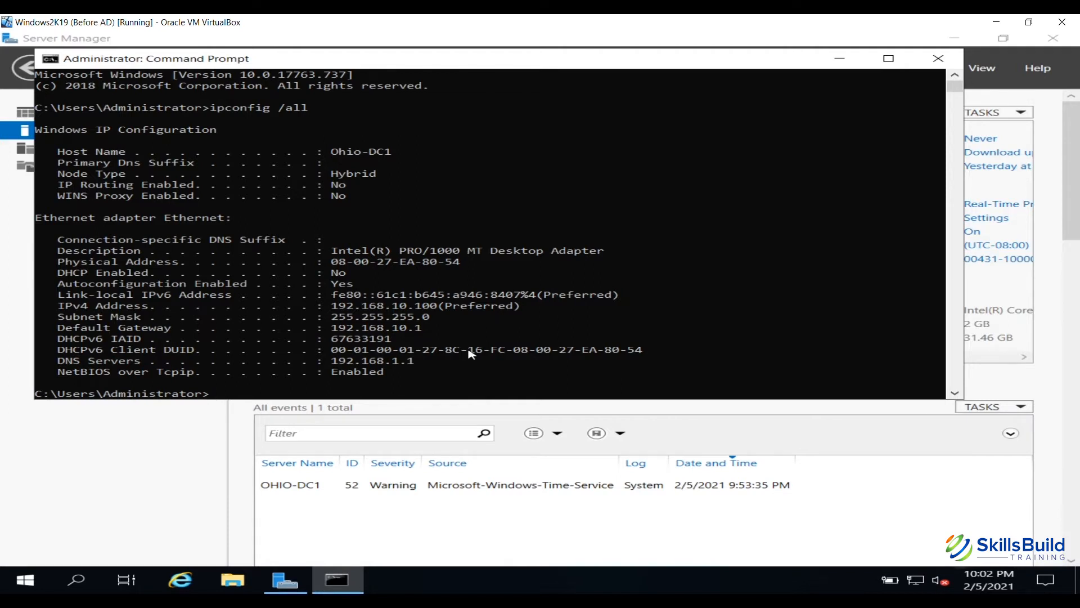
{"action": "type", "text": "exit"}
{"action": "key", "text": "Return"}
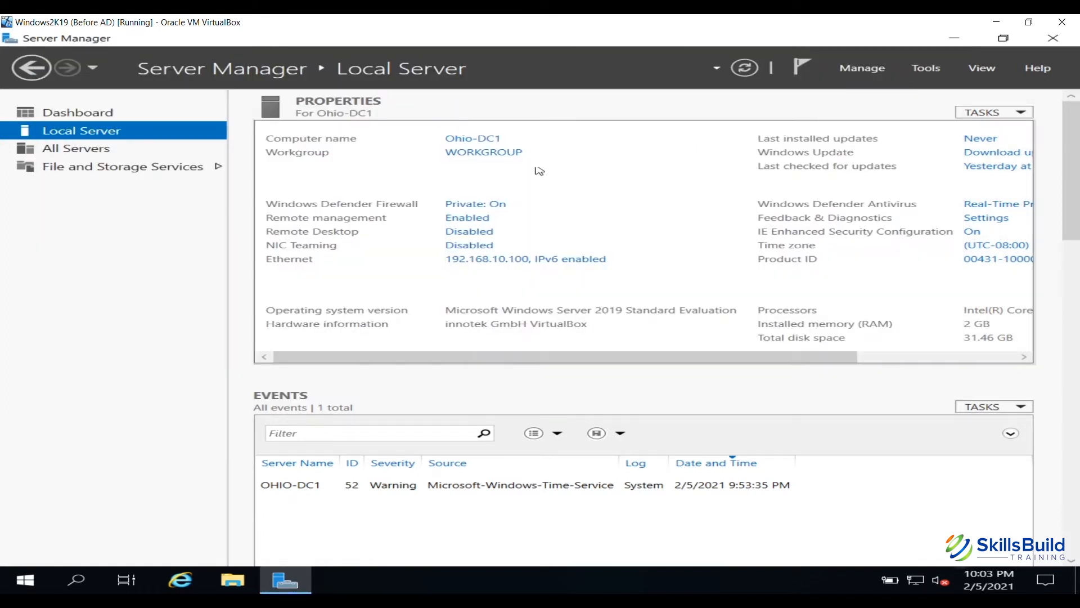
Start adding roles and features from the dashboard, using role-based or feature-based installation on Ohio-DC1 from the server pool
{"action": "left_click", "coordinate": [873, 73]}
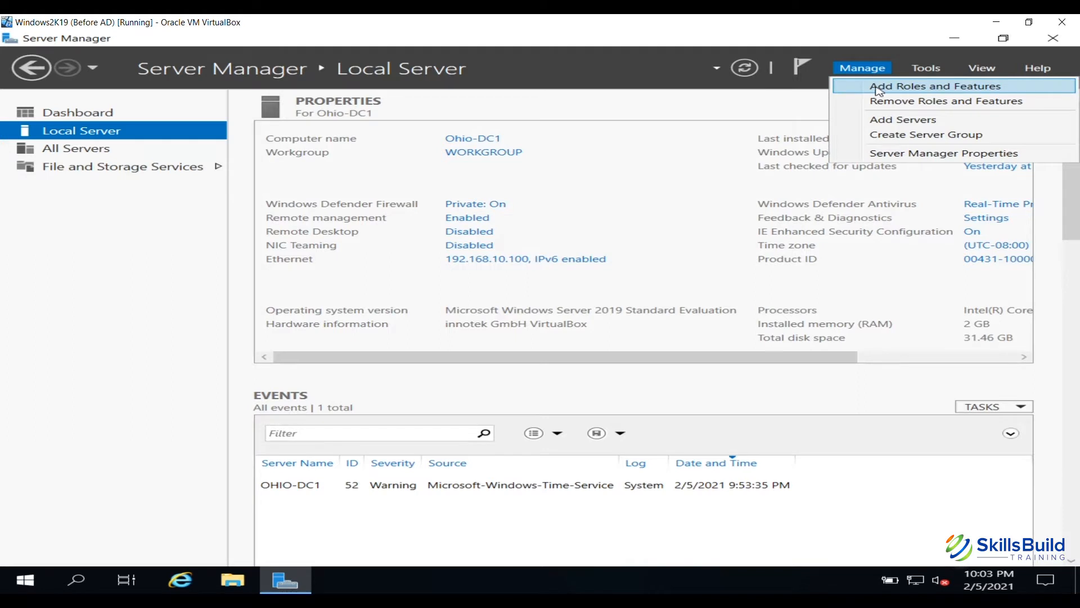
{"action": "left_click", "coordinate": [90, 113]}
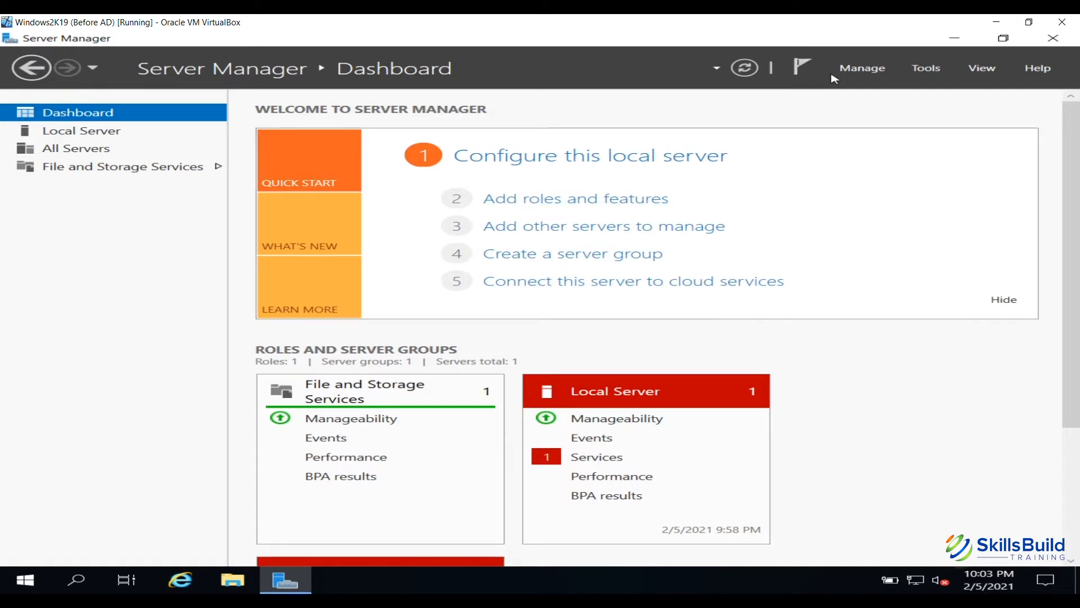
{"action": "left_click", "coordinate": [632, 201]}
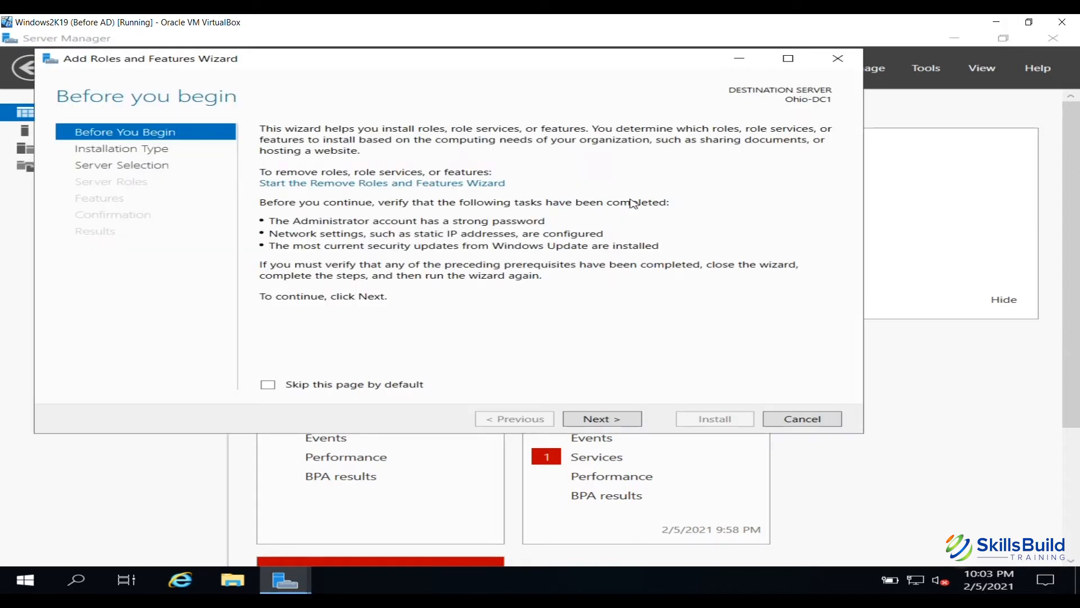
{"action": "left_click", "coordinate": [632, 428]}
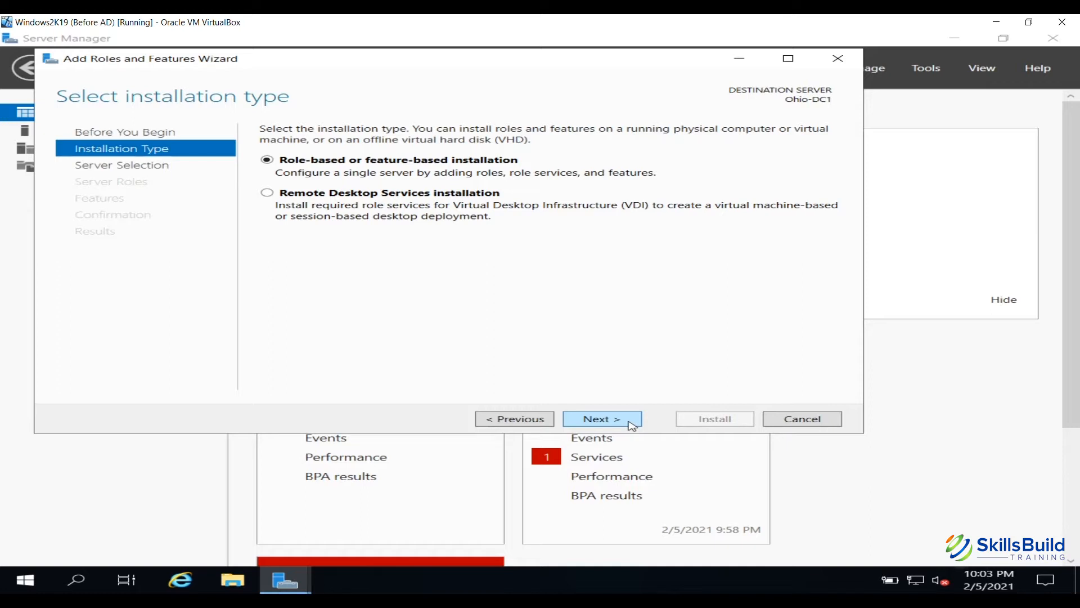
{"action": "left_click", "coordinate": [632, 425]}
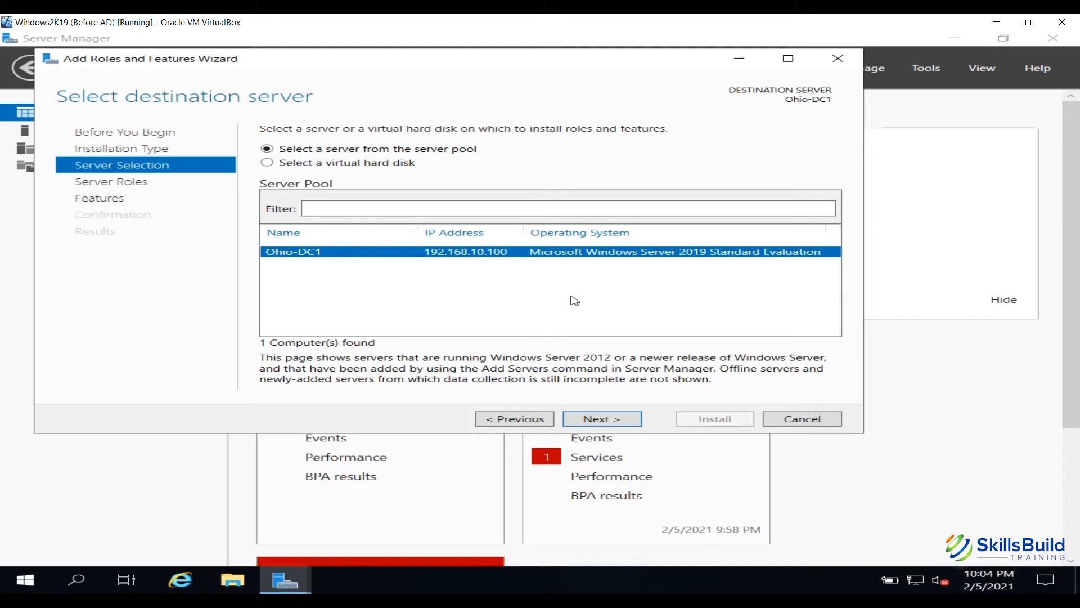
{"action": "left_click", "coordinate": [613, 422]}
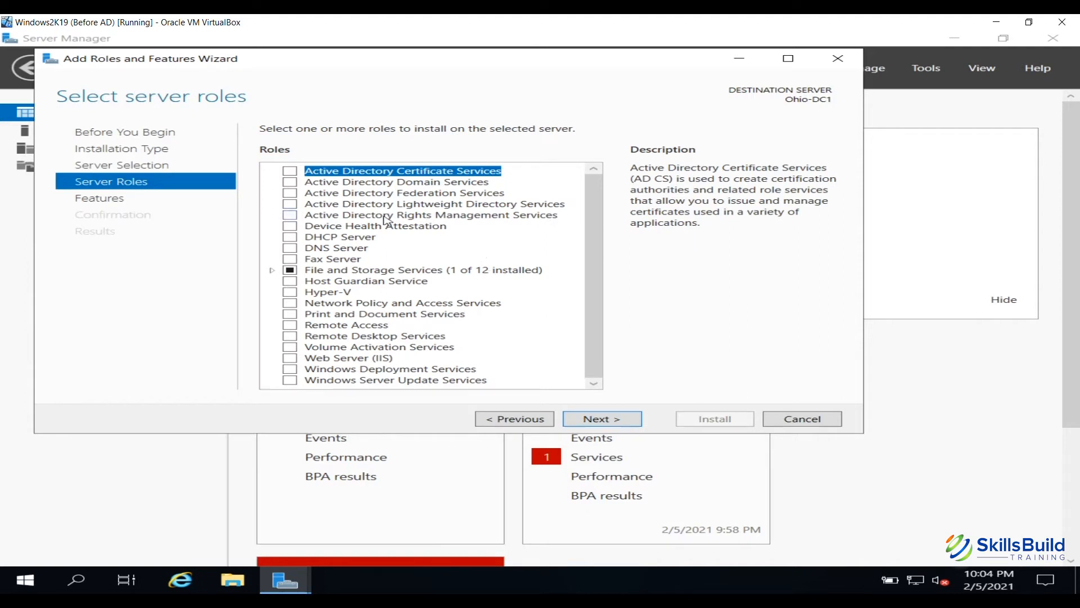
Select the Active Directory Domain Services and DNS Server roles, including their required features and management tools
{"action": "left_click", "coordinate": [291, 182]}
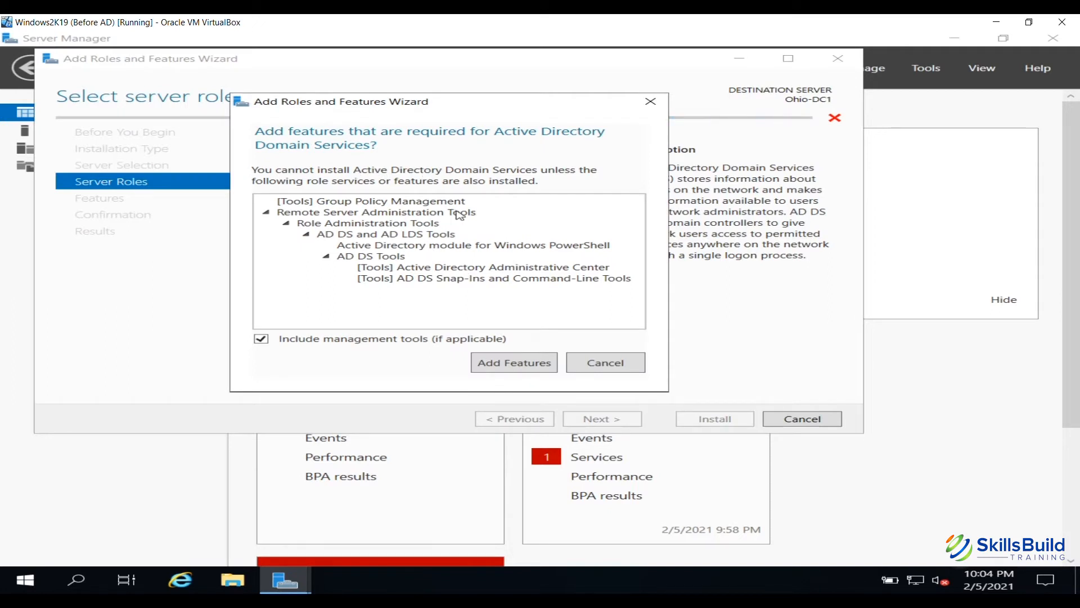
{"action": "left_click", "coordinate": [505, 363]}
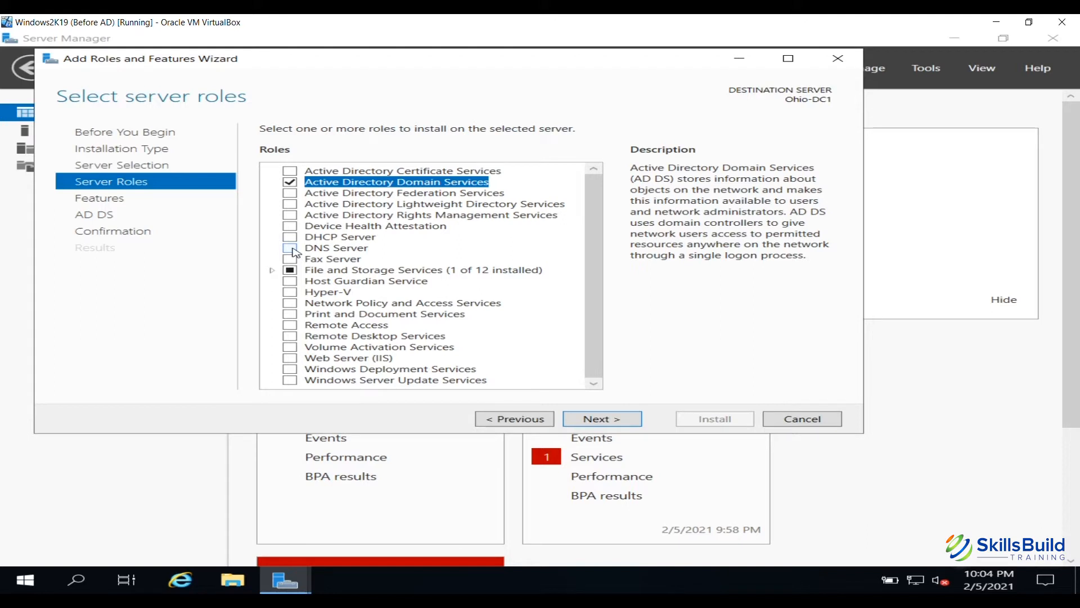
{"action": "left_click", "coordinate": [291, 248]}
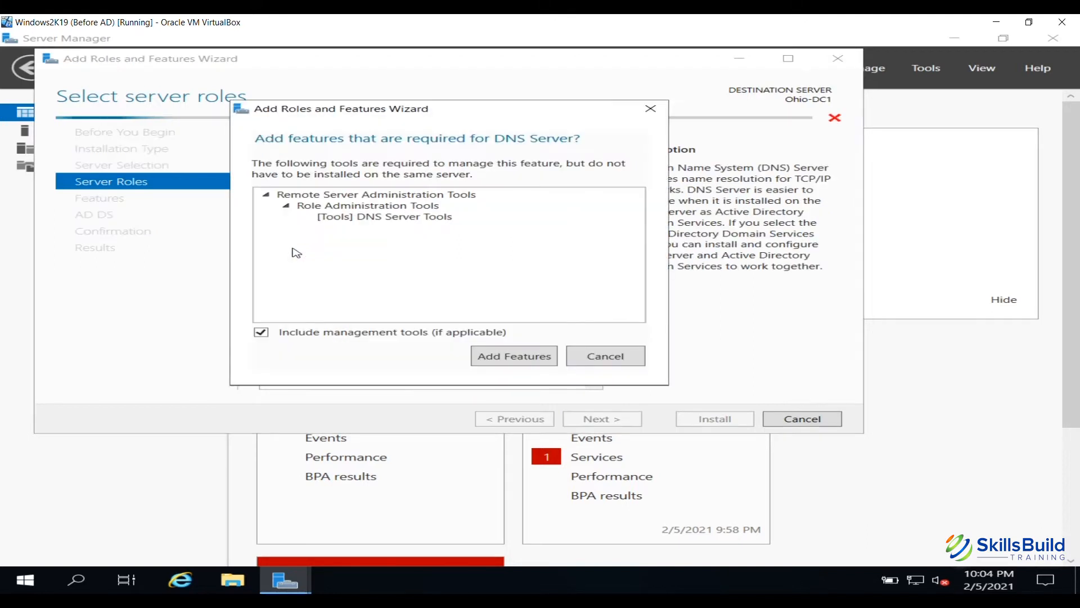
{"action": "left_click", "coordinate": [514, 356]}
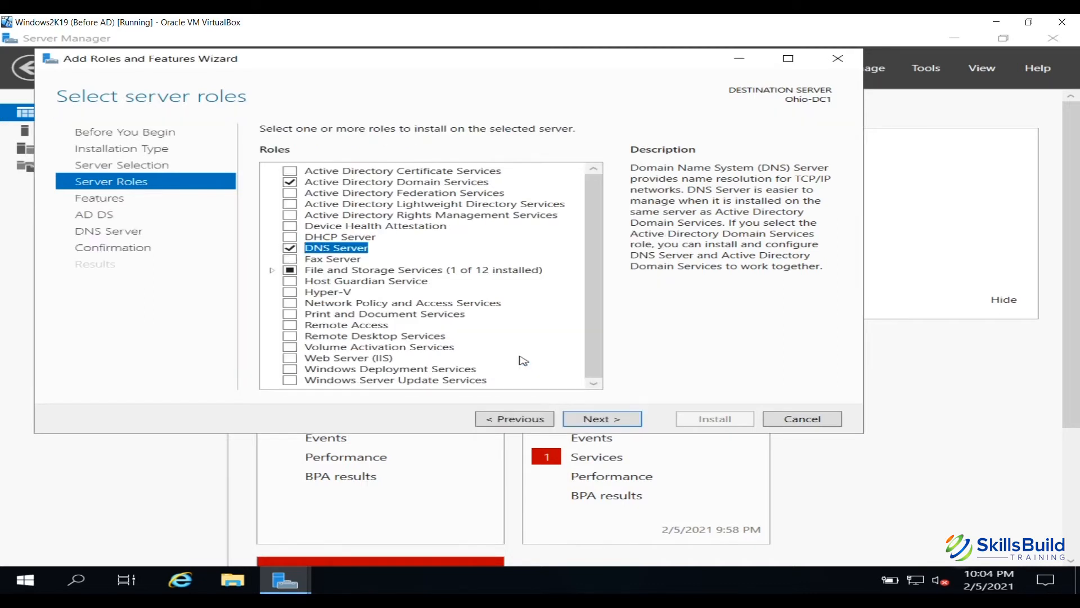
Keep the preselected features, install the chosen roles on Ohio-DC1, and close the wizard once installation finishes
{"action": "left_click", "coordinate": [613, 421]}
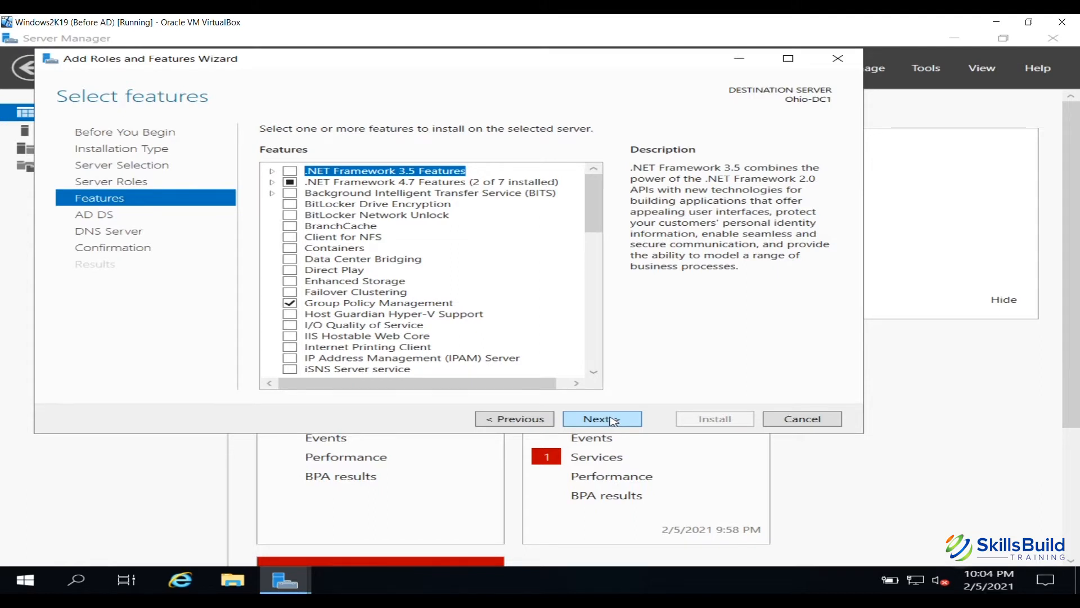
{"action": "left_click", "coordinate": [614, 421]}
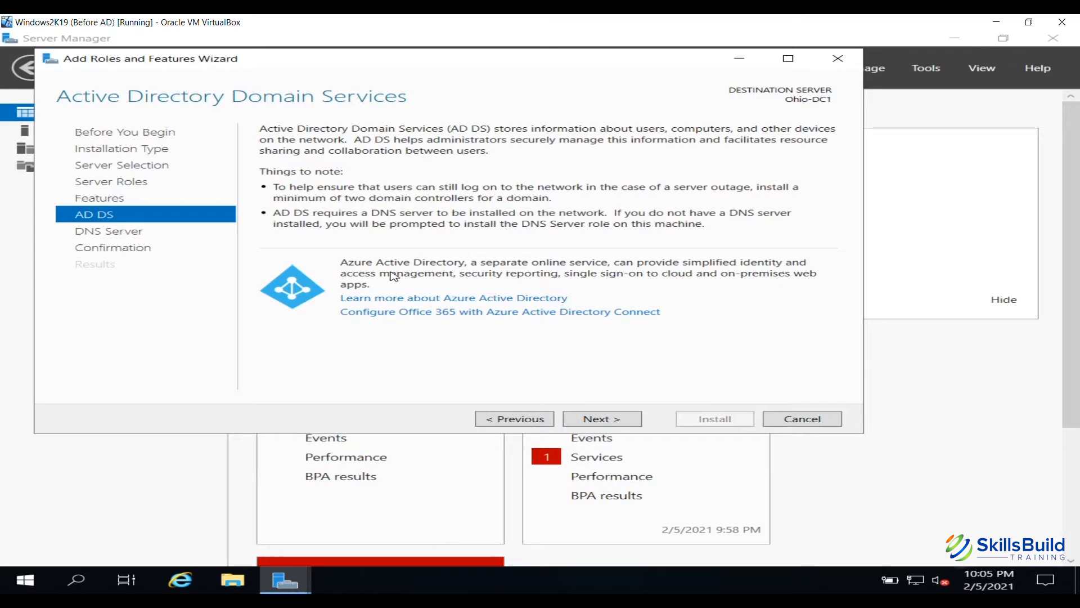
{"action": "left_click", "coordinate": [601, 421]}
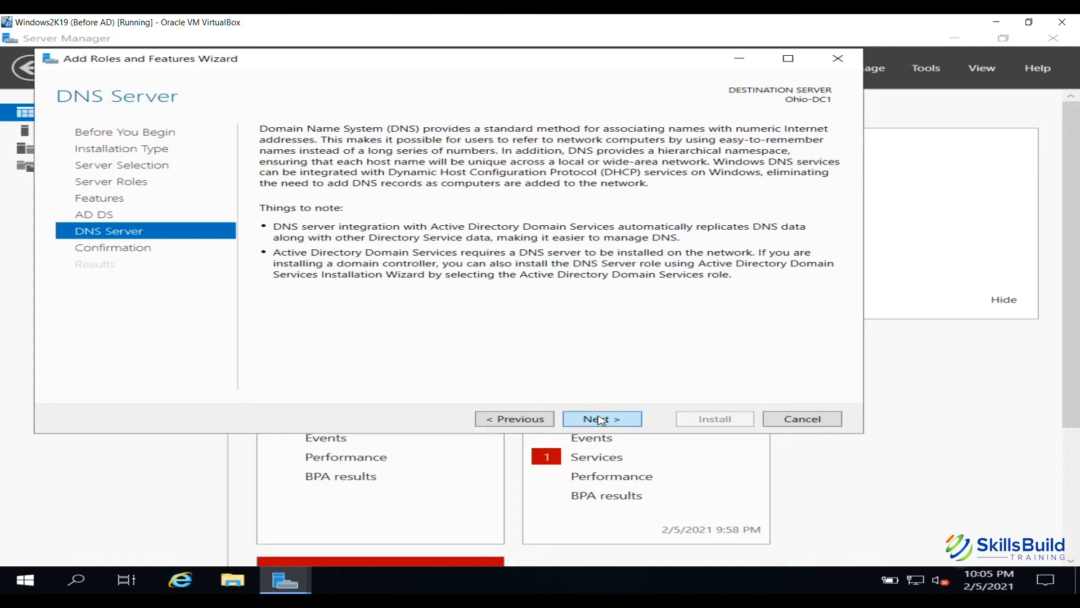
{"action": "left_click", "coordinate": [601, 421]}
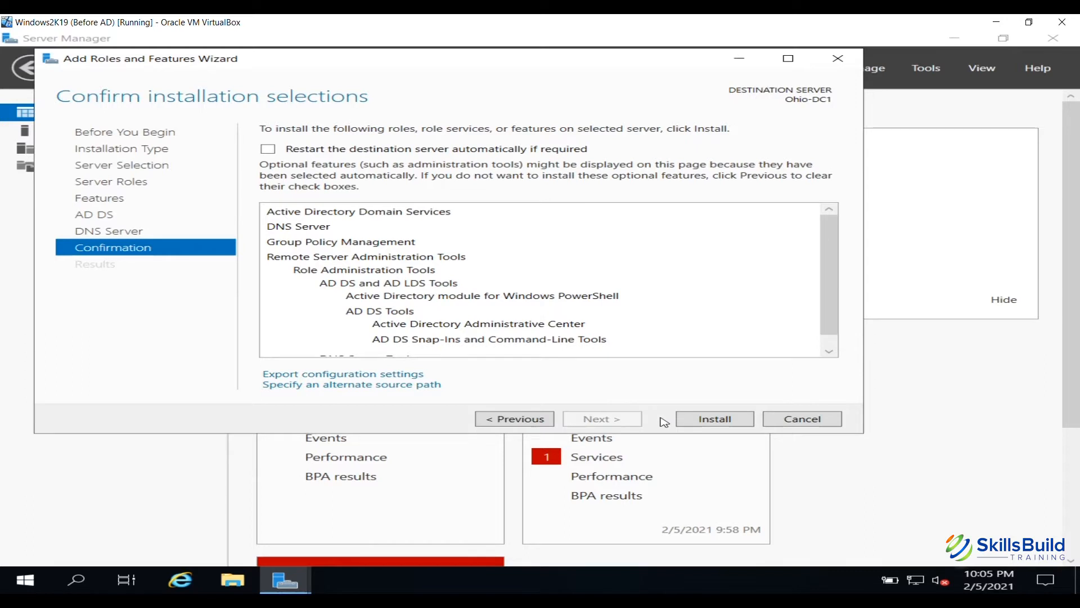
{"action": "left_click", "coordinate": [703, 423]}
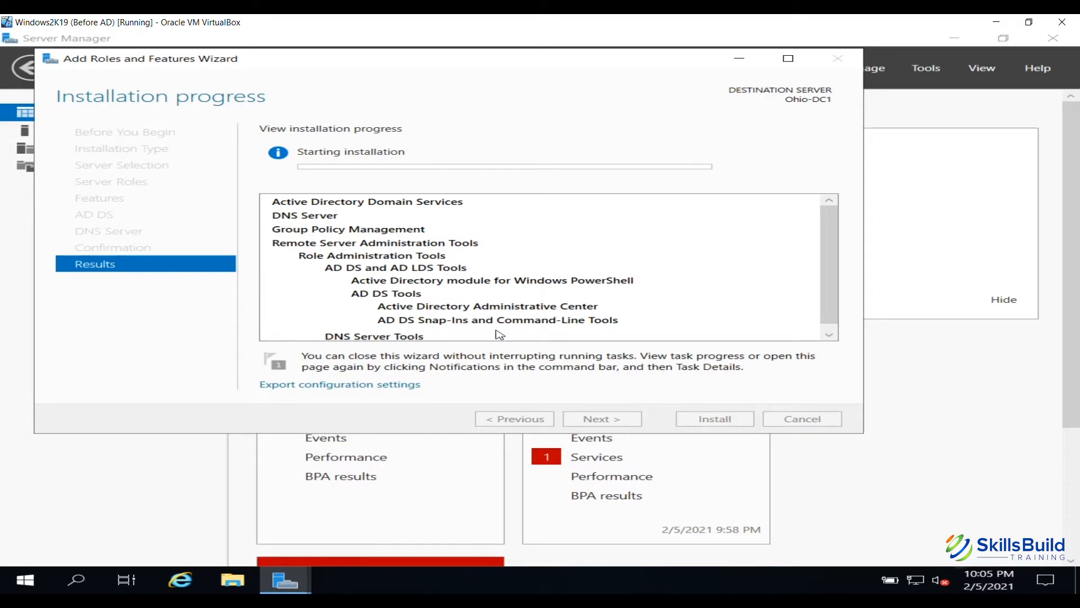
{"action": "scroll", "coordinate": [493, 325], "scroll_direction": "down", "scroll_amount": 1}
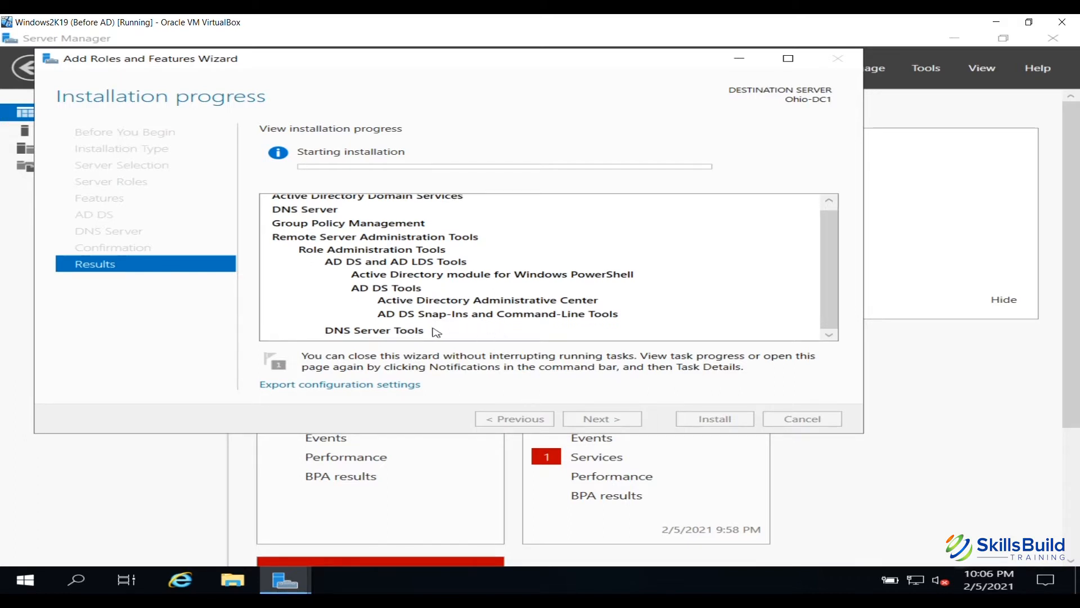
{"action": "scroll", "coordinate": [445, 301], "scroll_direction": "up", "scroll_amount": 1}
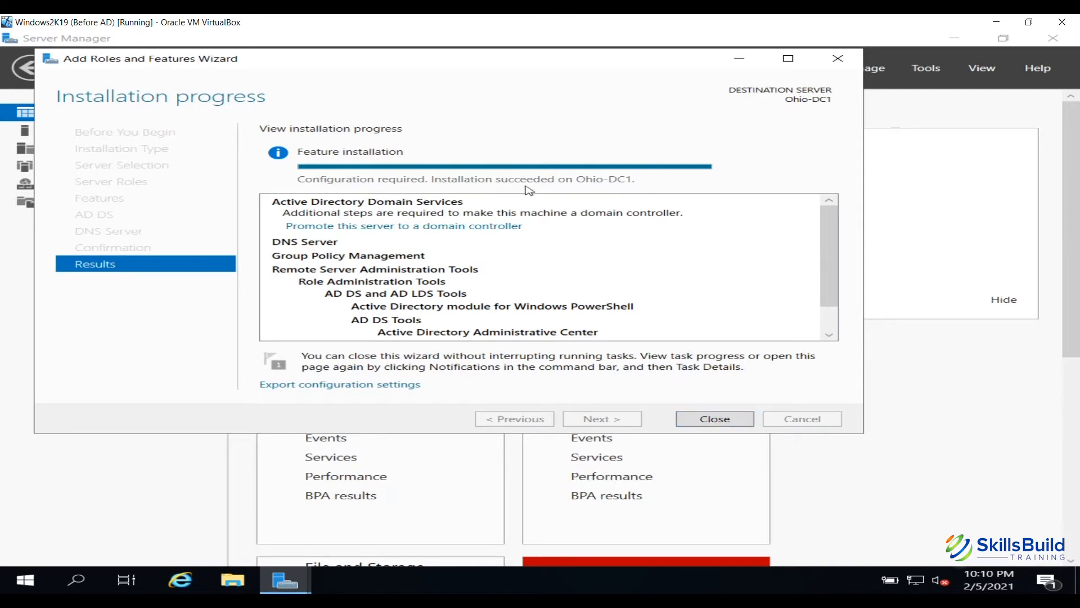
{"action": "left_click", "coordinate": [712, 419]}
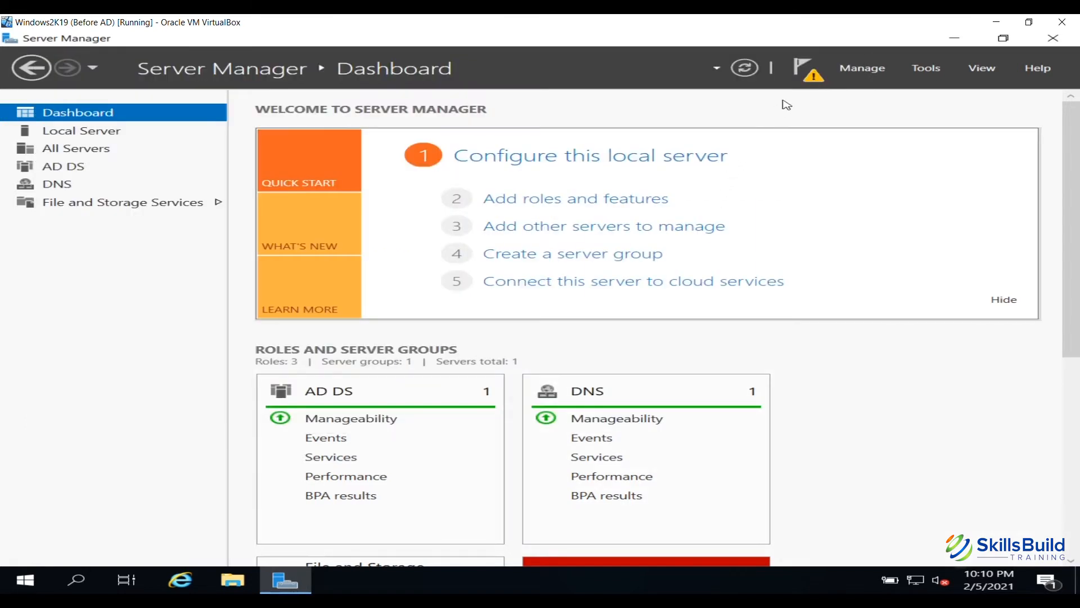
Begin promoting the server to a domain controller by adding a new forest with root domain name letwriteit.local
{"action": "left_click", "coordinate": [812, 72]}
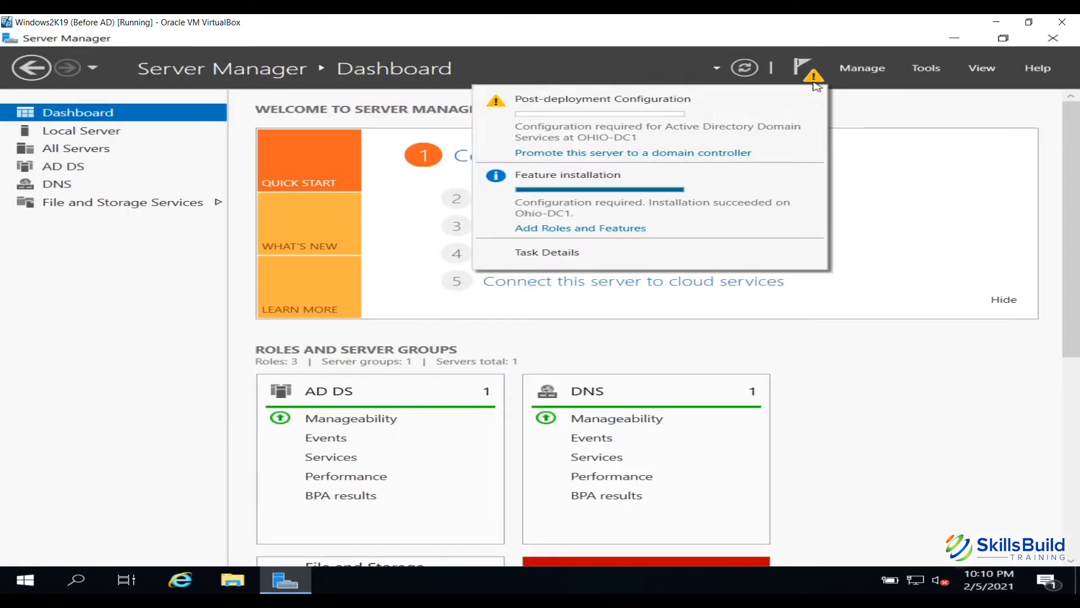
{"action": "left_click", "coordinate": [674, 157]}
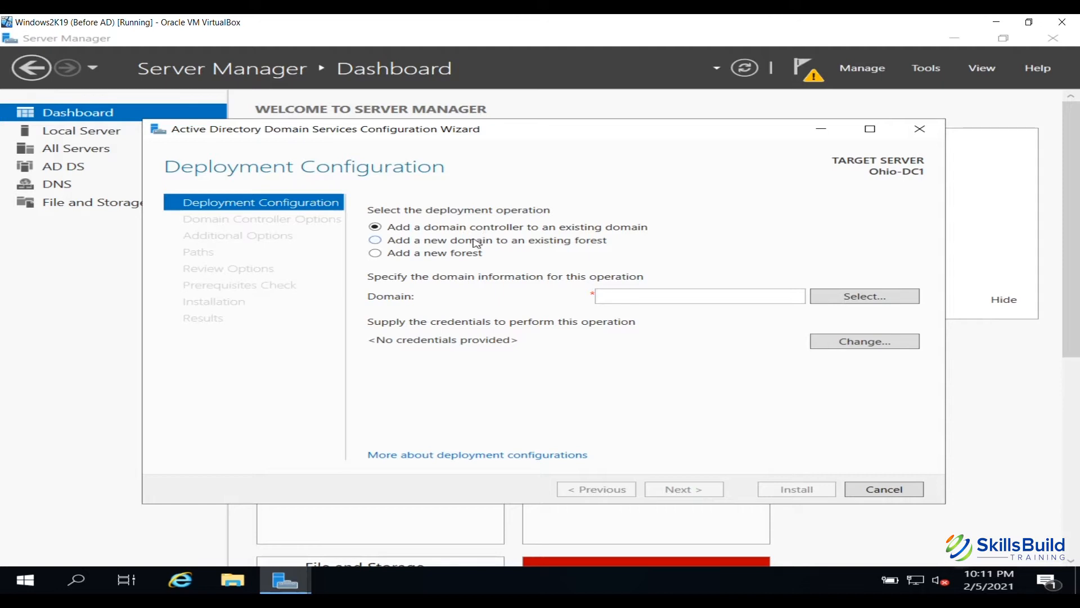
{"action": "left_click", "coordinate": [465, 256]}
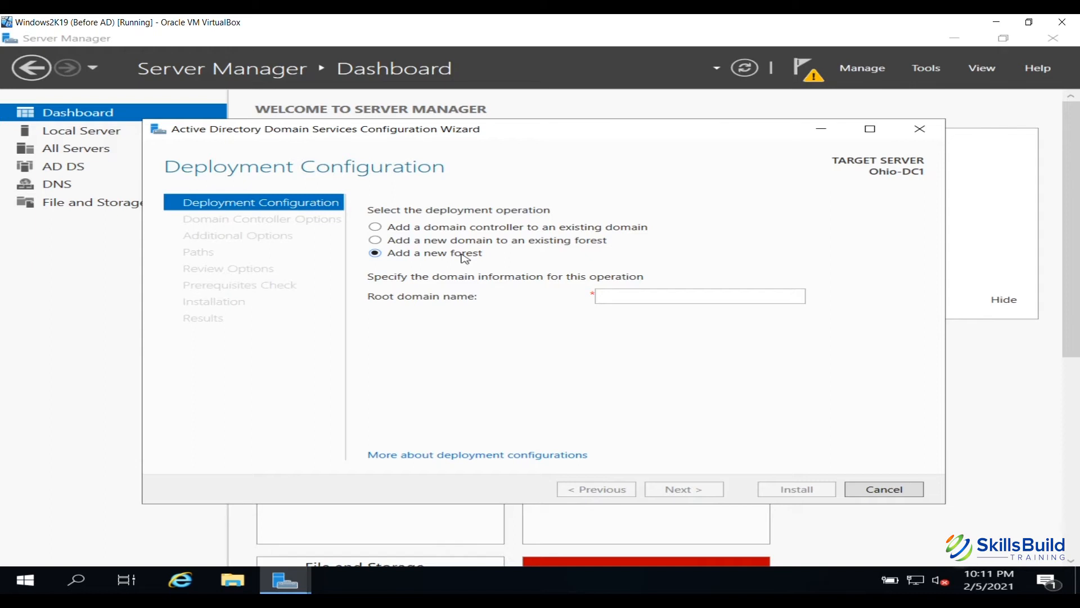
{"action": "left_click", "coordinate": [623, 296]}
{"action": "type", "text": "letwriteit.local"}
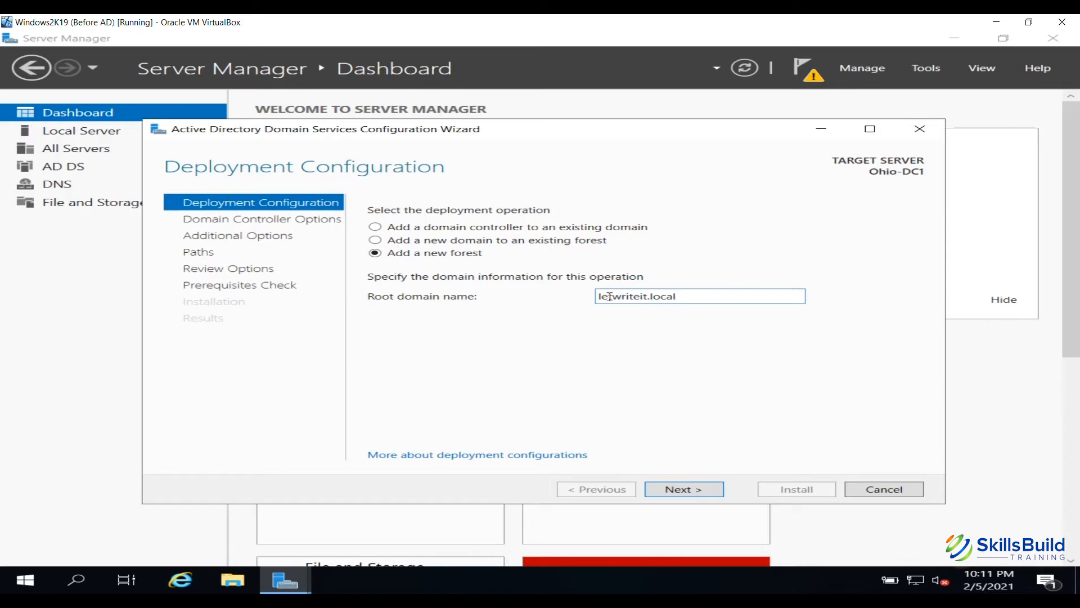
{"action": "left_click", "coordinate": [698, 488]}
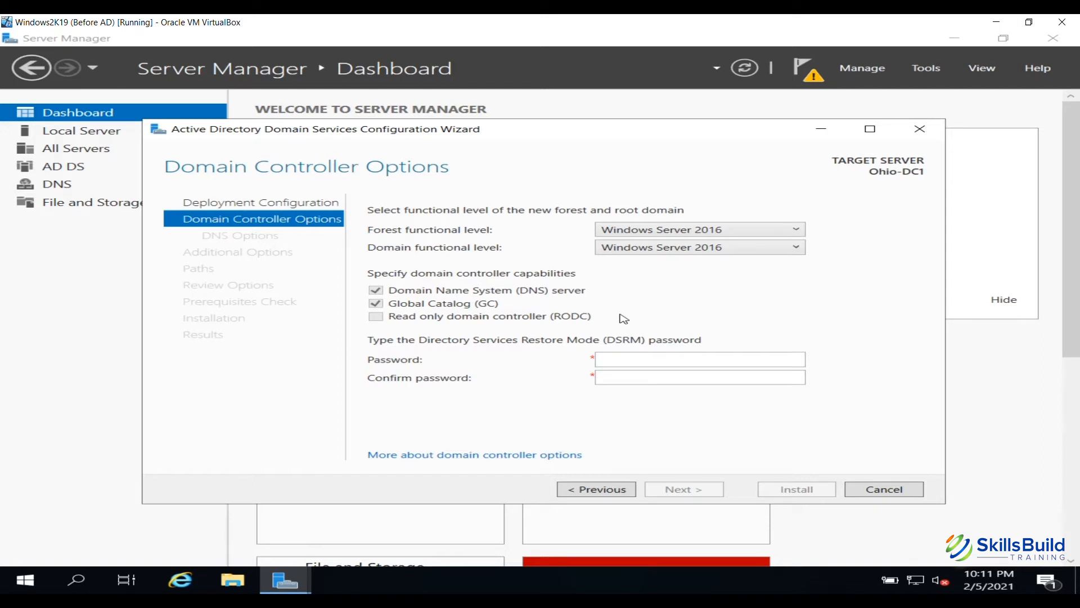
Choose Windows Server 2016 as the forest functional level and keep the domain functional level at Windows Server 2016
{"action": "left_click", "coordinate": [723, 231]}
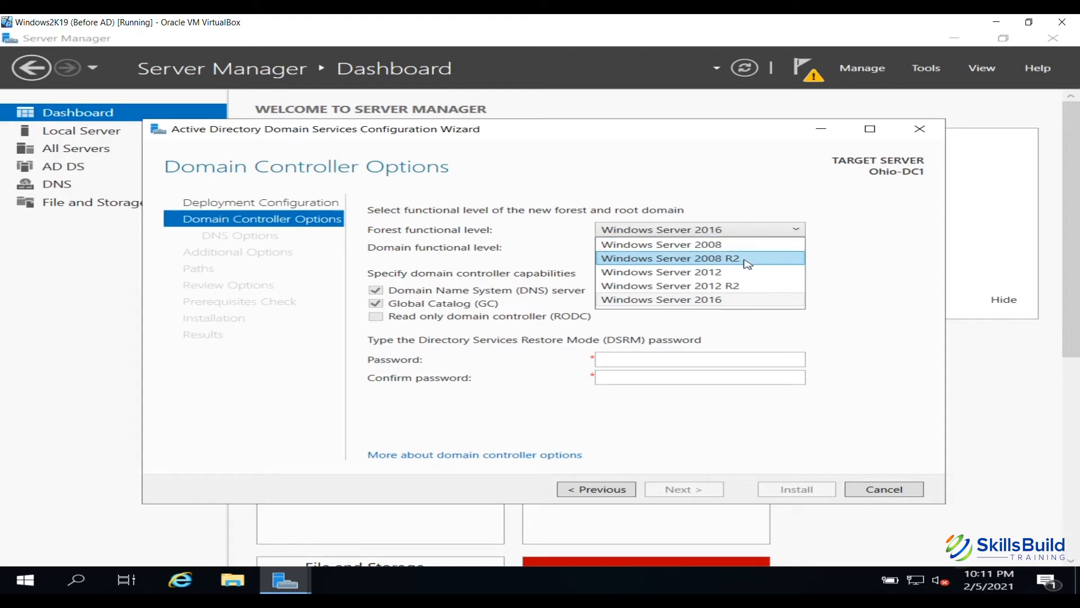
{"action": "left_click", "coordinate": [747, 305]}
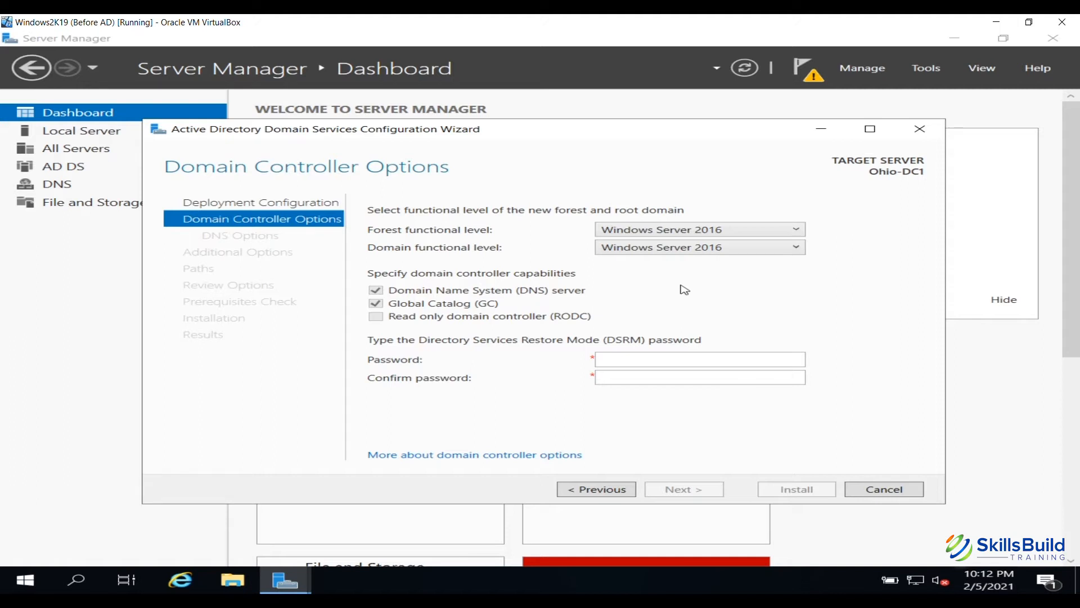
{"action": "left_click", "coordinate": [713, 253]}
{"action": "left_click", "coordinate": [716, 236]}
{"action": "left_click", "coordinate": [716, 234]}
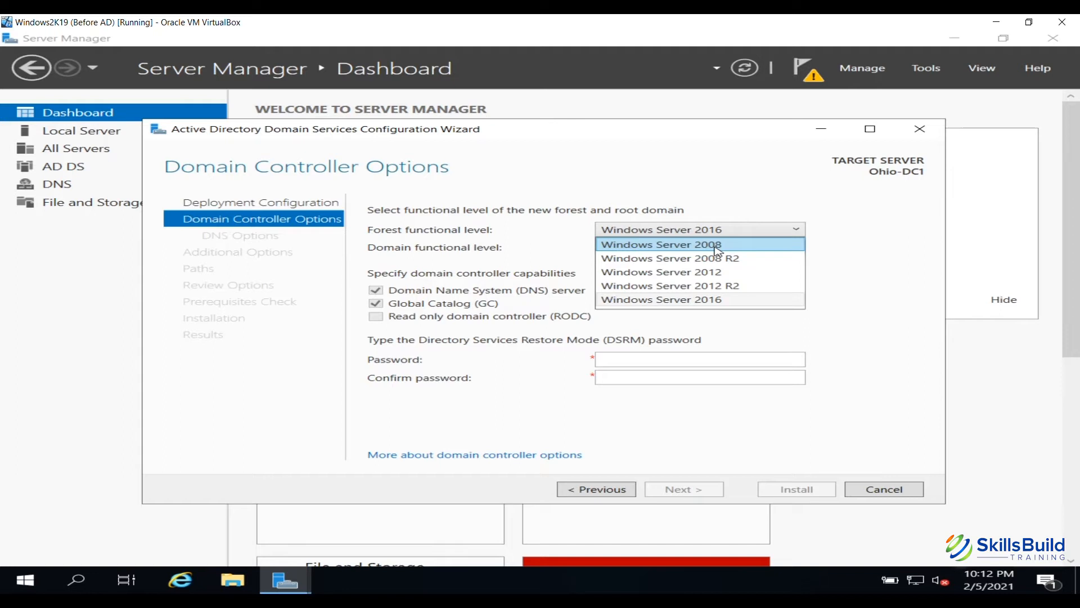
{"action": "left_click", "coordinate": [739, 301]}
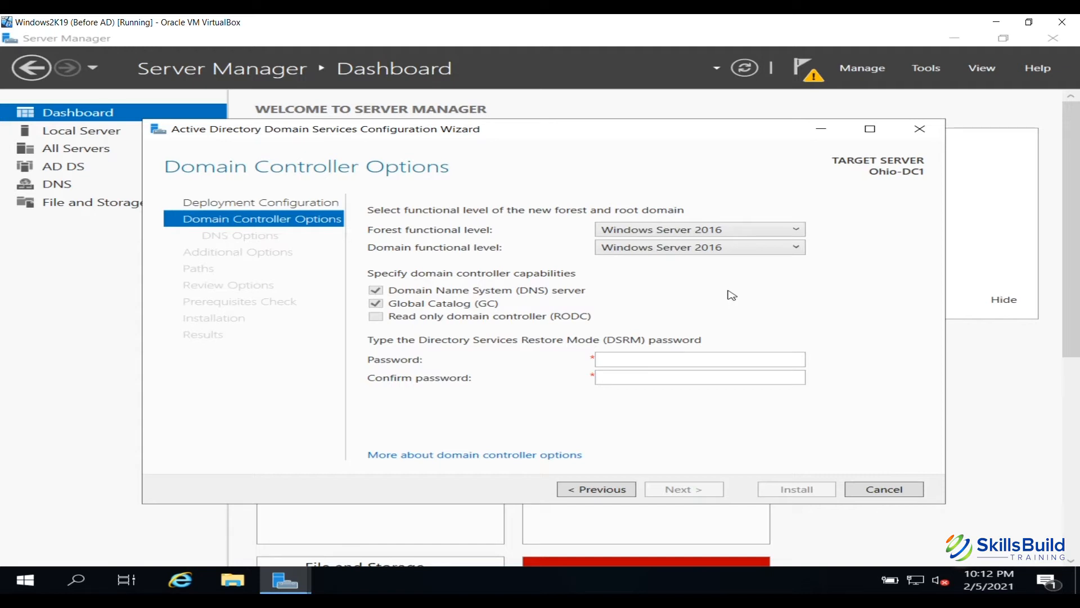
Enter and confirm the Directory Services Restore Mode password, then accept the domain controller options
{"action": "left_click", "coordinate": [616, 357]}
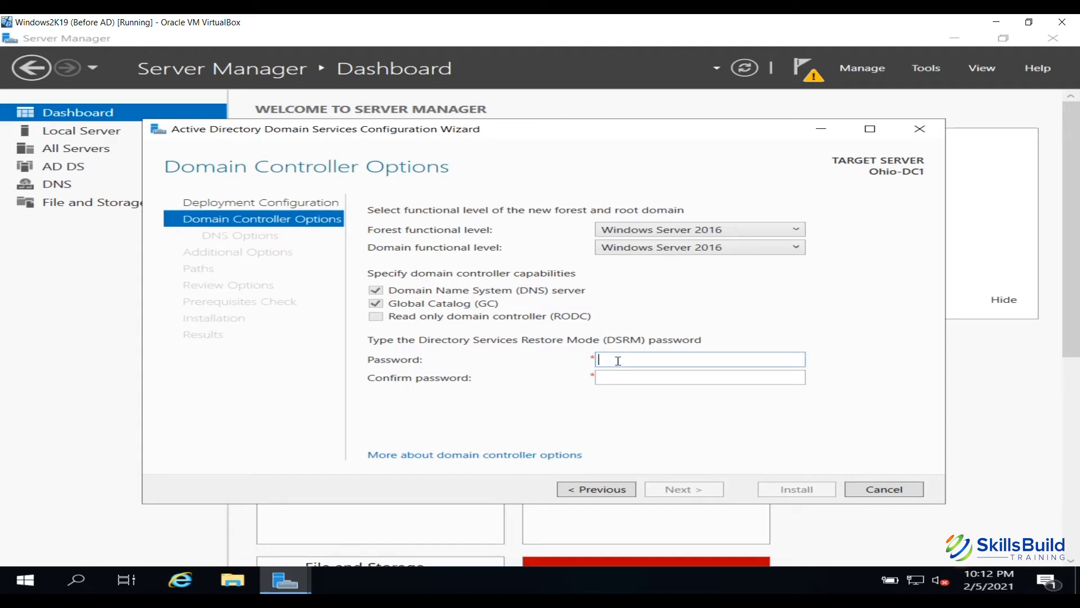
{"action": "type", "text": "•••••••••••"}
{"action": "key", "text": "Tab"}
{"action": "type", "text": "••••••••••"}
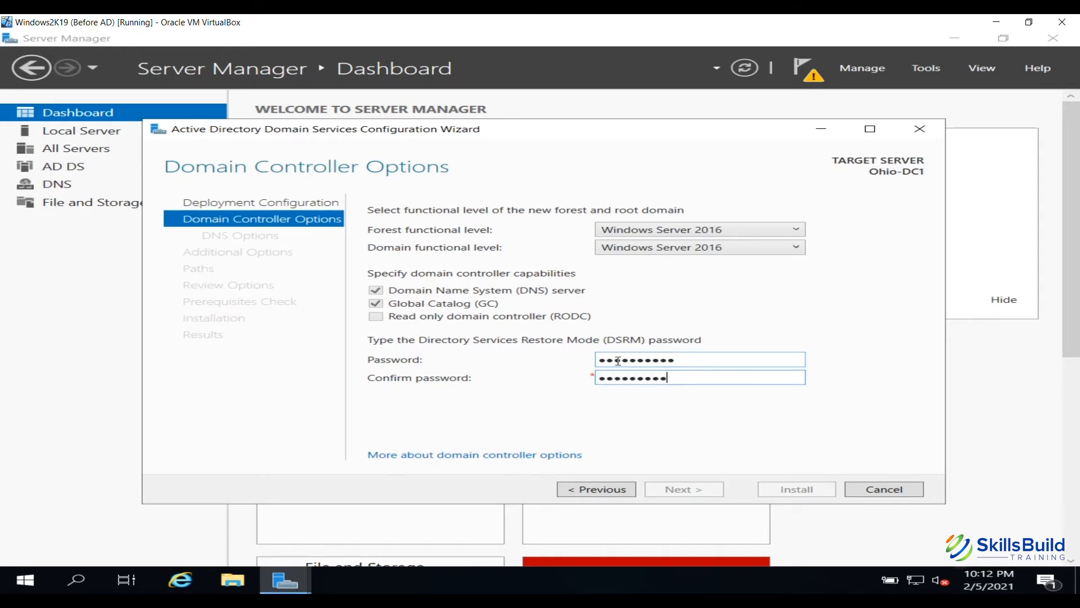
{"action": "type", "text": "•"}
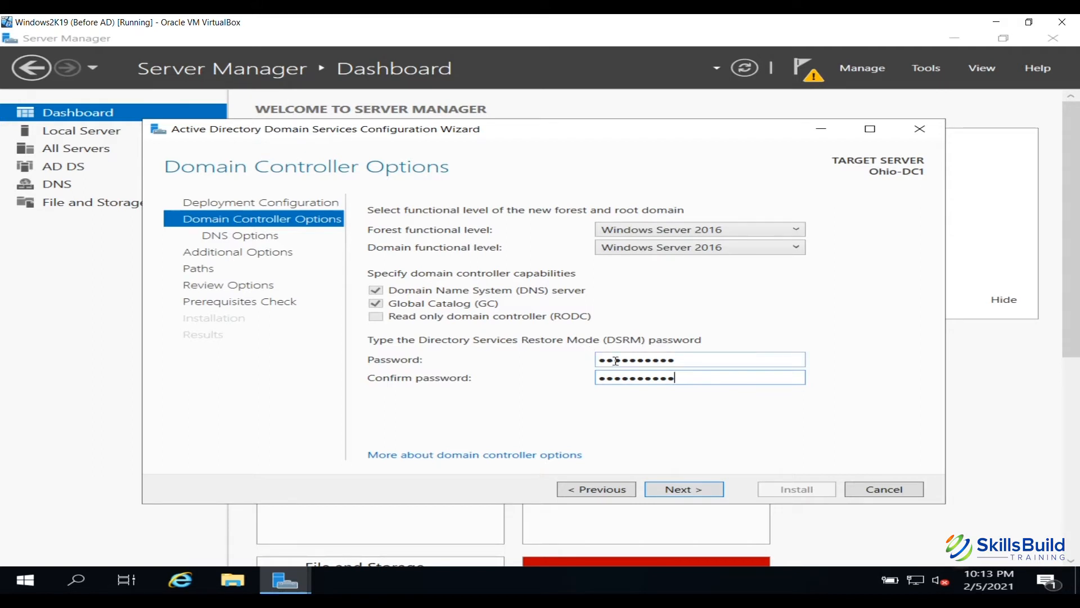
{"action": "left_click", "coordinate": [688, 491]}
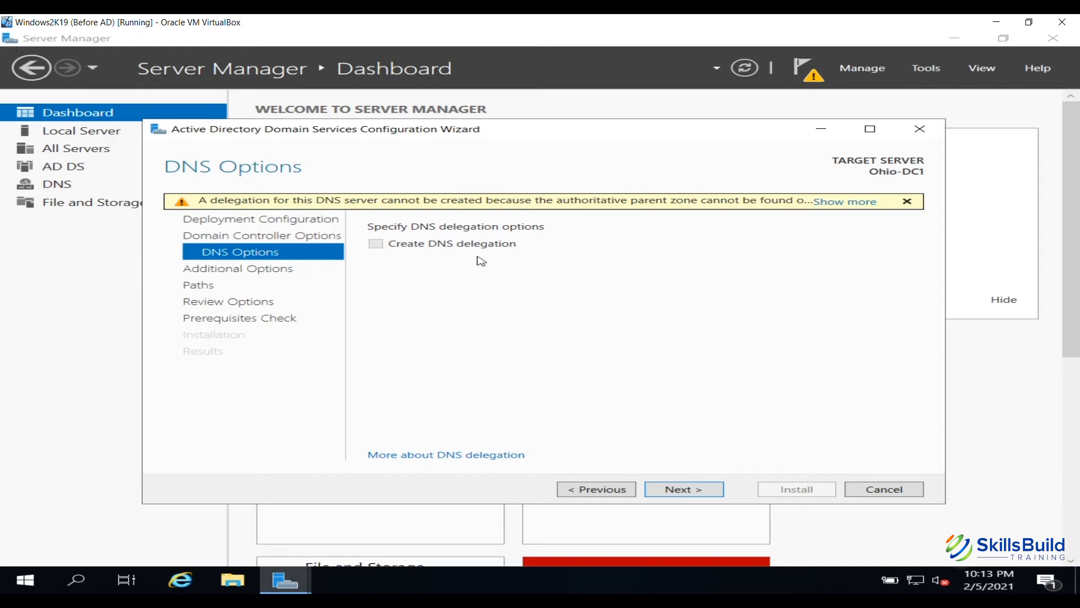
Accept the default DNS options, NetBIOS name LETWRITEIT and database, log and SYSVOL folders, and review the selections through to the prerequisites check
{"action": "left_click", "coordinate": [684, 490]}
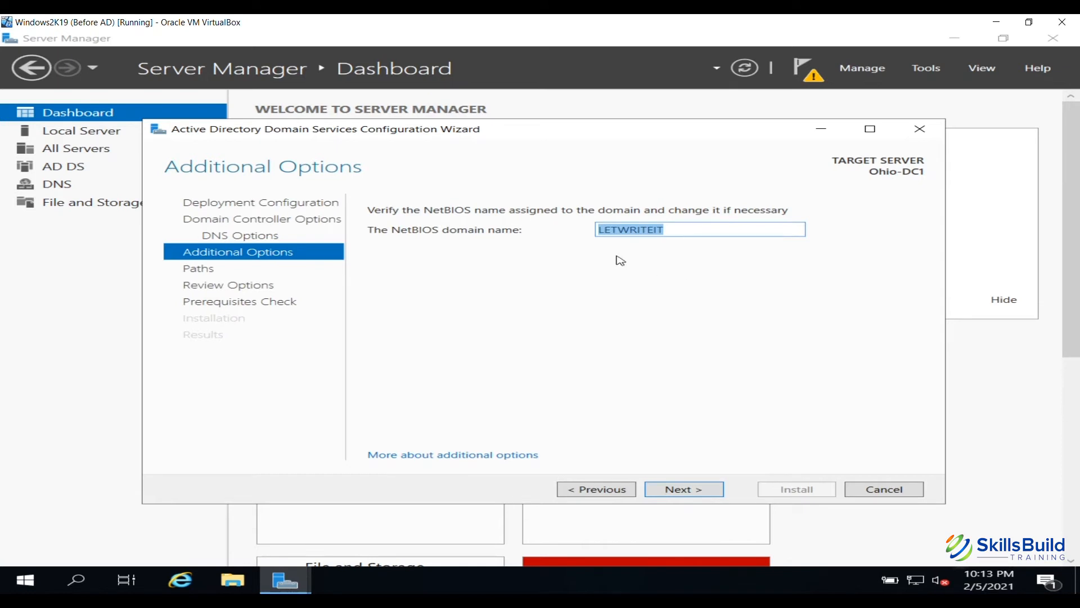
{"action": "left_click", "coordinate": [703, 495]}
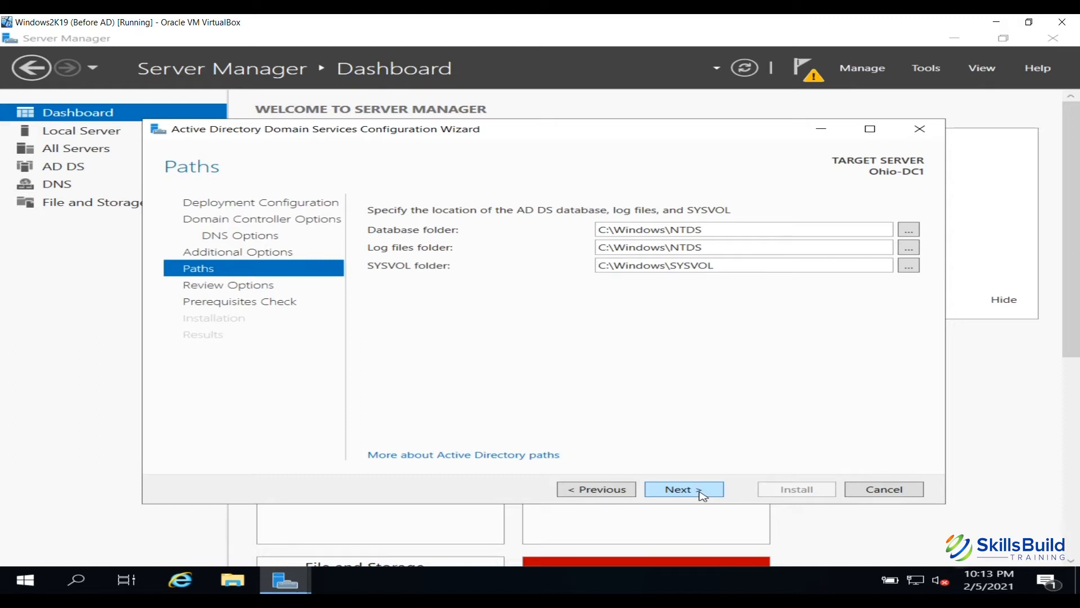
{"action": "left_click", "coordinate": [701, 493]}
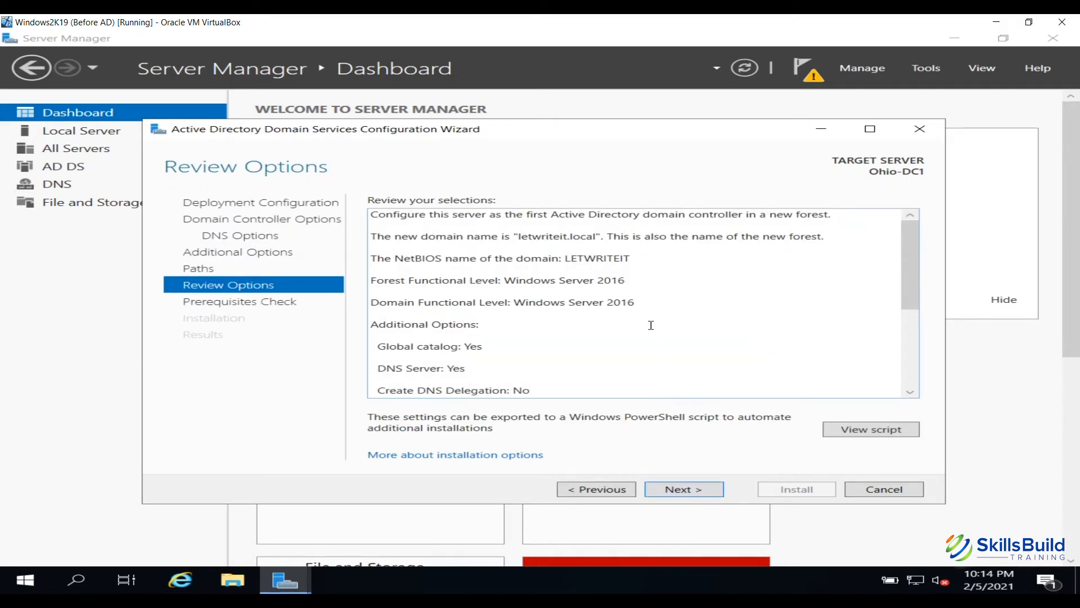
{"action": "scroll", "coordinate": [651, 326], "scroll_direction": "down", "scroll_amount": 1}
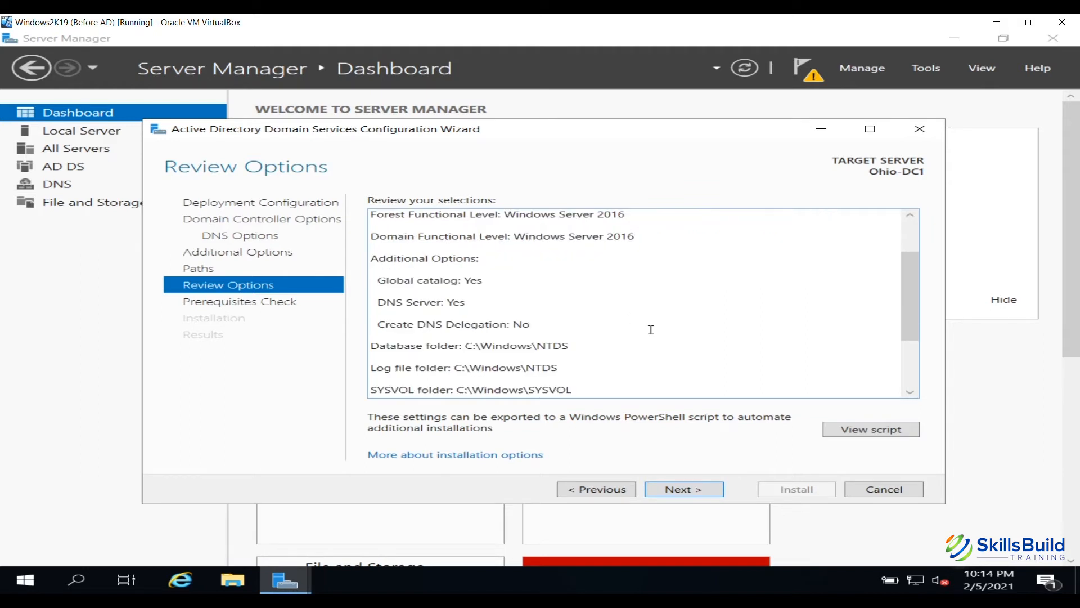
{"action": "left_click", "coordinate": [697, 498]}
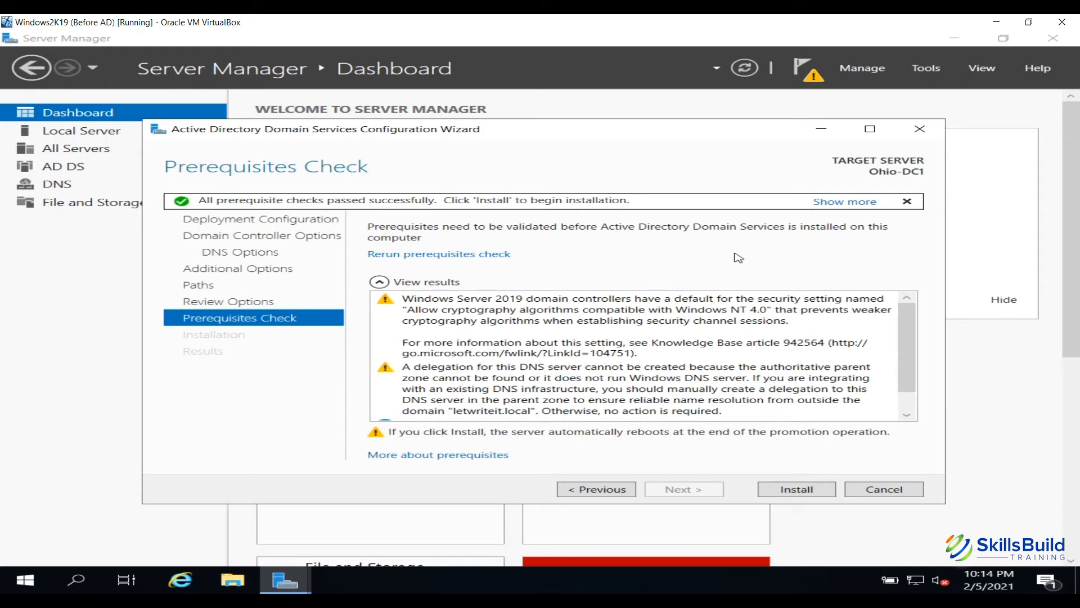
Install the domain controller configuration, let the server restart, and dismiss the sign-out and mouse pointer integration notices
{"action": "left_click", "coordinate": [794, 492]}
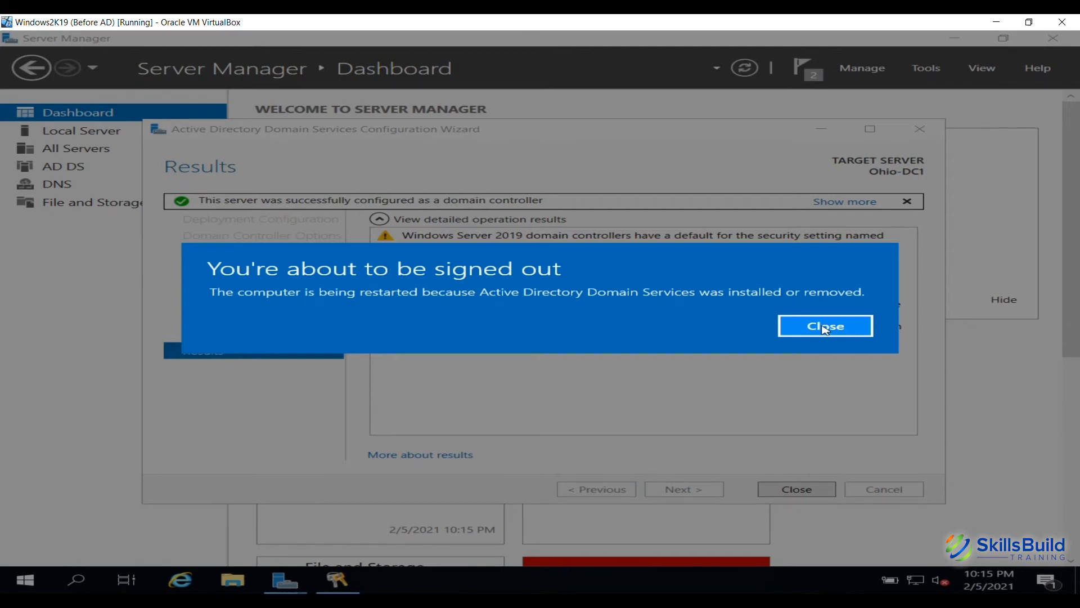
{"action": "left_click", "coordinate": [824, 329]}
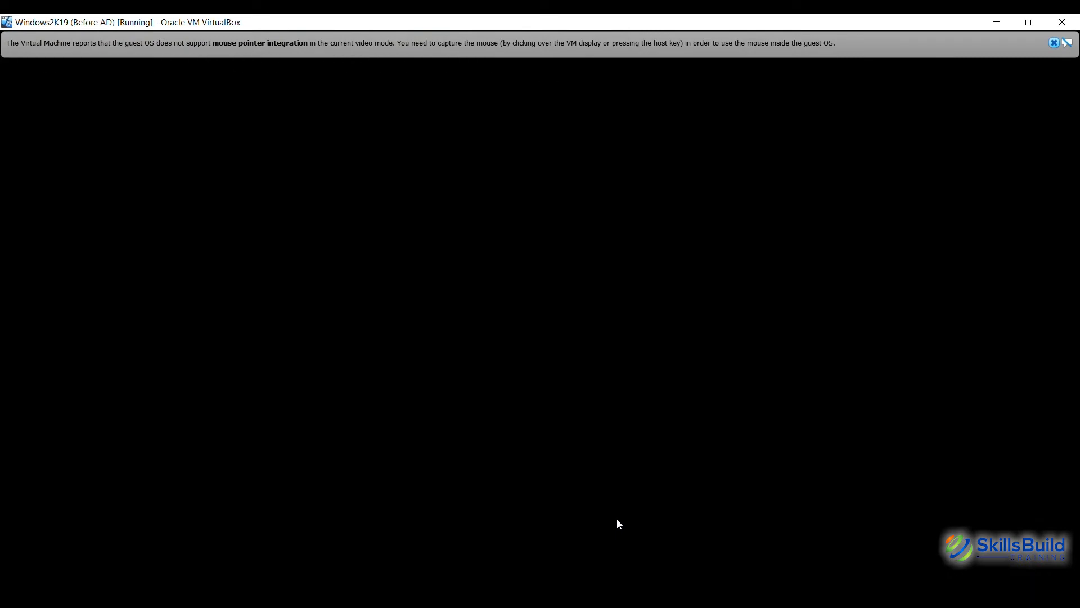
{"action": "left_click", "coordinate": [1054, 44]}
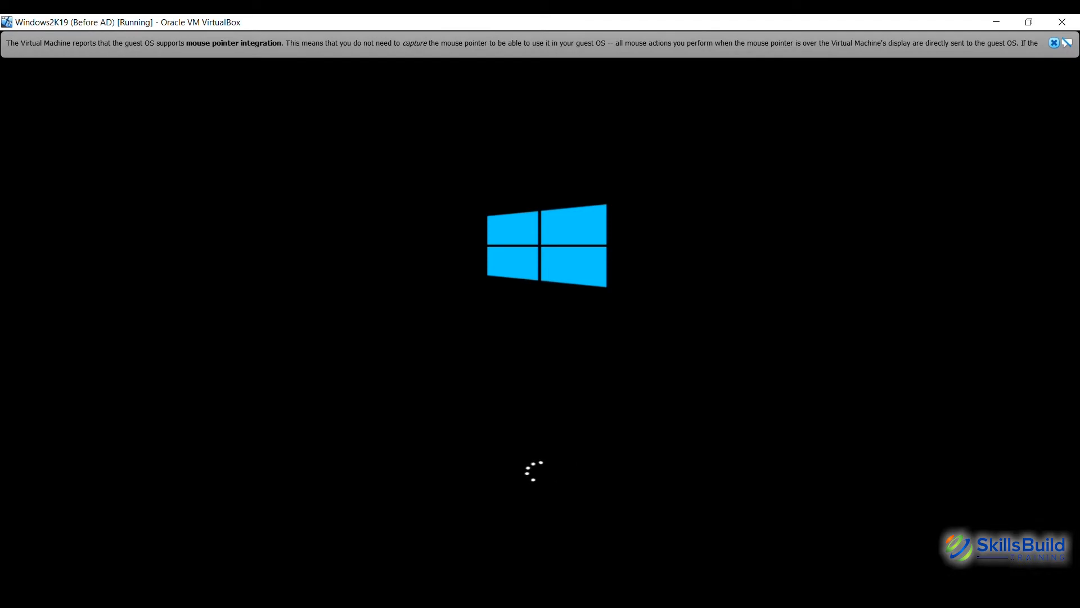
{"action": "left_click", "coordinate": [1053, 44]}
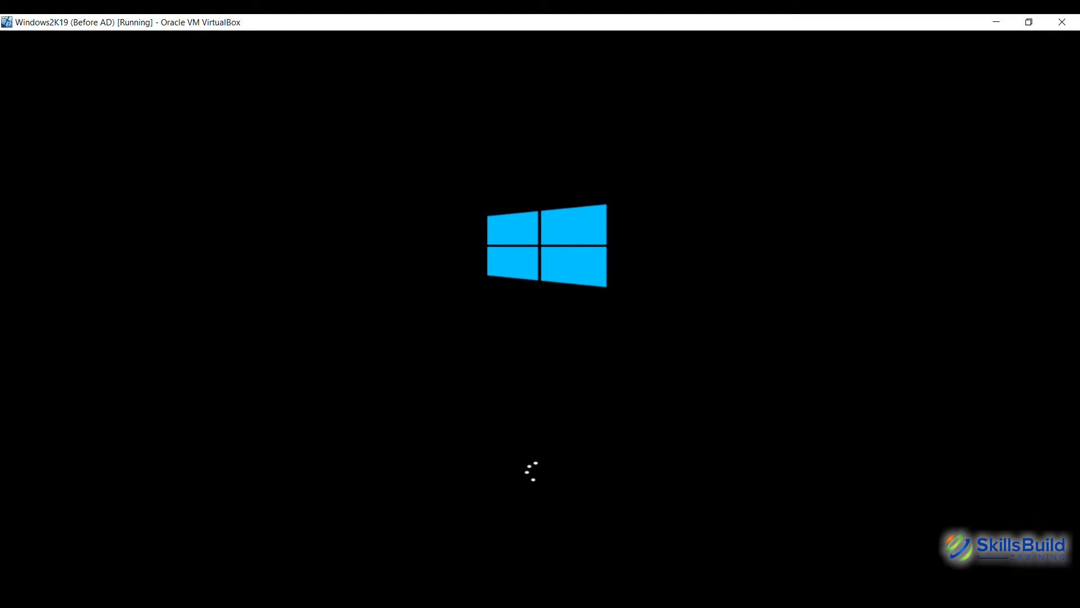
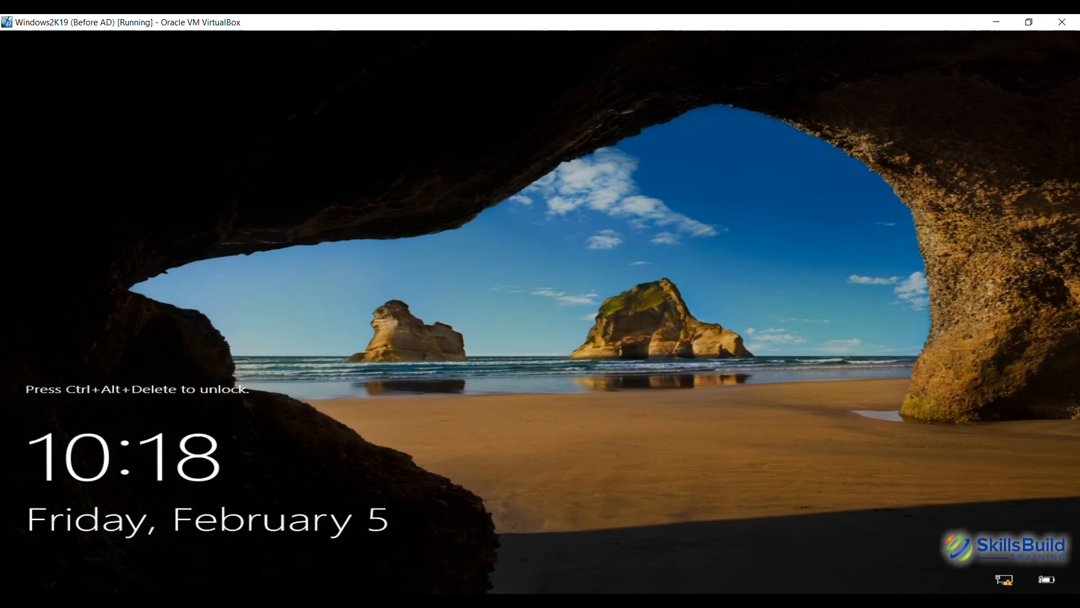
Send Ctrl-Alt-Del to the virtual machine and sign in as the LETWRITEIT domain administrator with the account password
{"action": "key", "text": "ctrl+Home"}
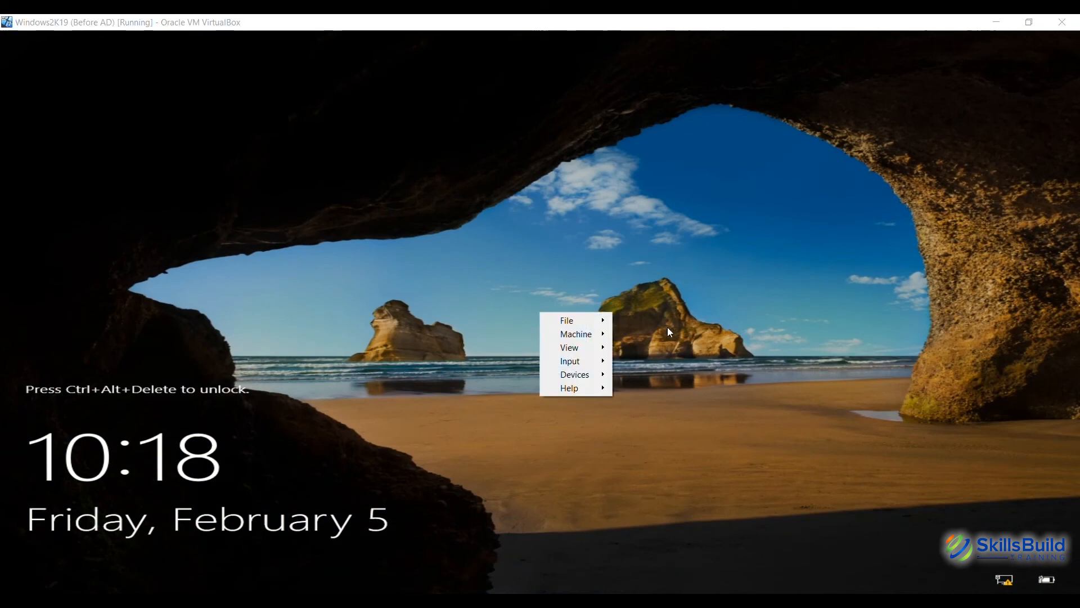
{"action": "mouse_move", "coordinate": [605, 361]}
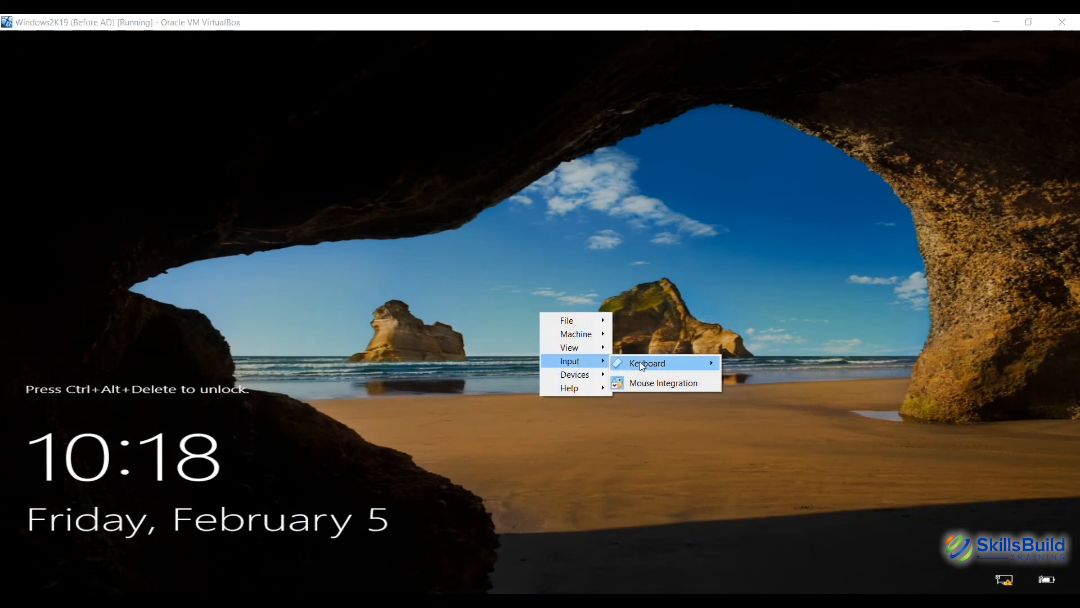
{"action": "mouse_move", "coordinate": [688, 362]}
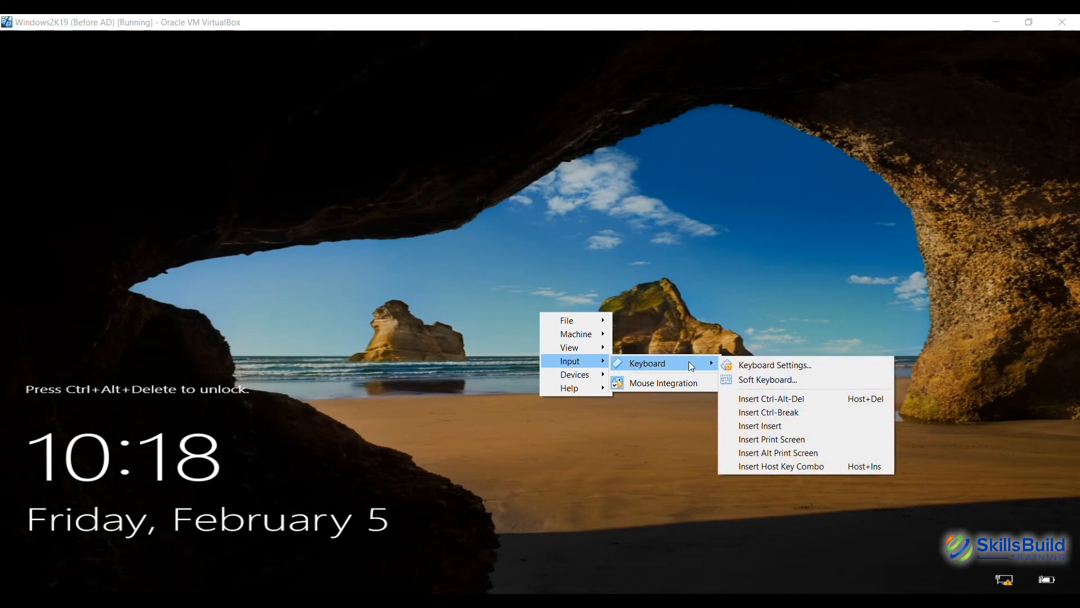
{"action": "left_click", "coordinate": [806, 399]}
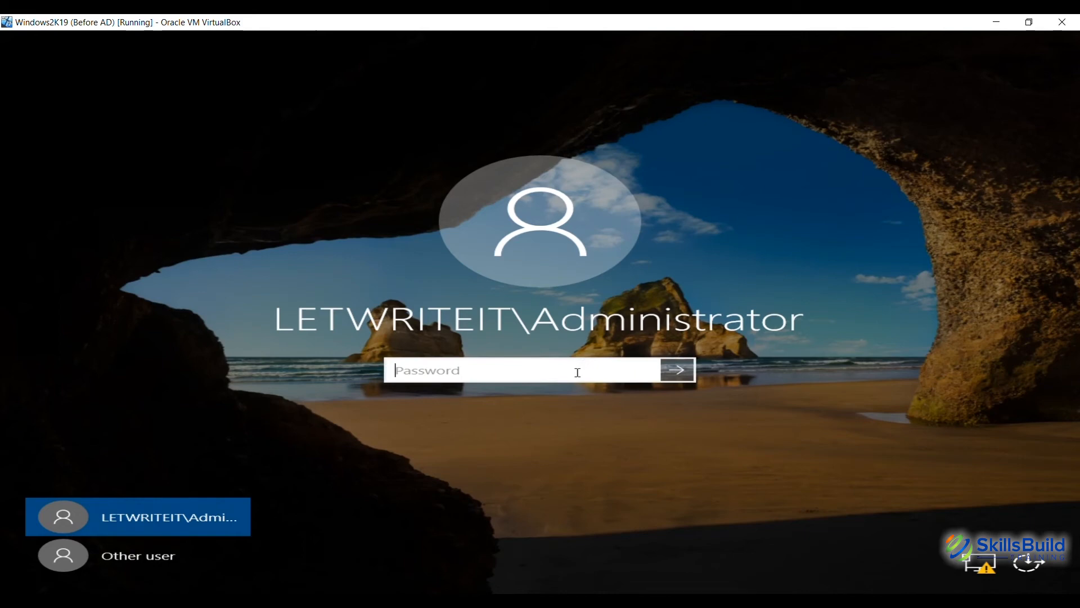
{"action": "type", "text": "••••••••••"}
{"action": "key", "text": "Return"}
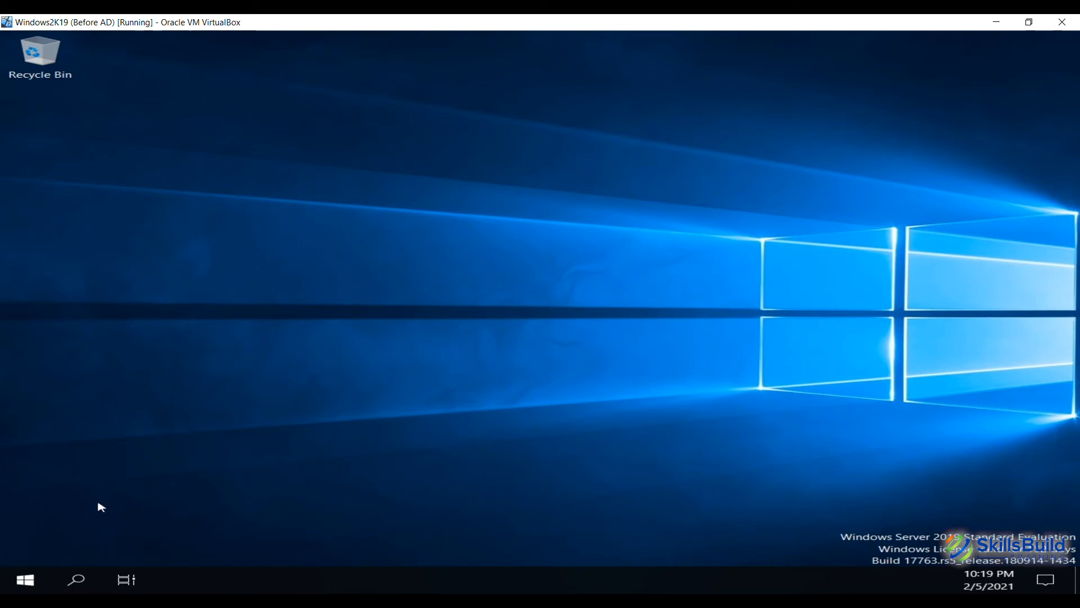
Open Server Manager on the restarted server and dismiss the Windows Admin Center message
{"action": "left_click", "coordinate": [32, 580]}
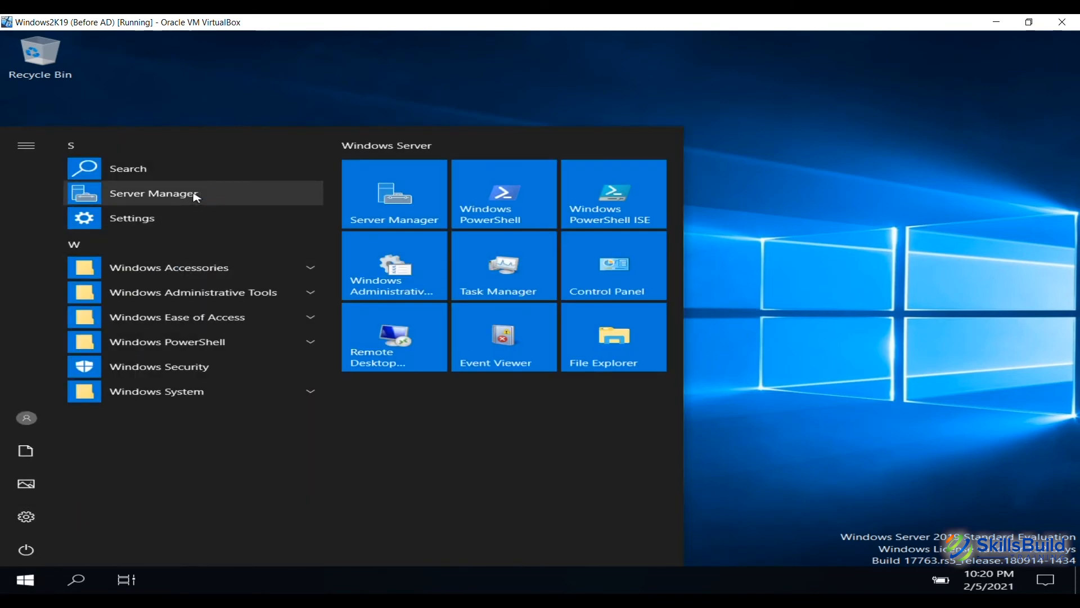
{"action": "left_click", "coordinate": [197, 198]}
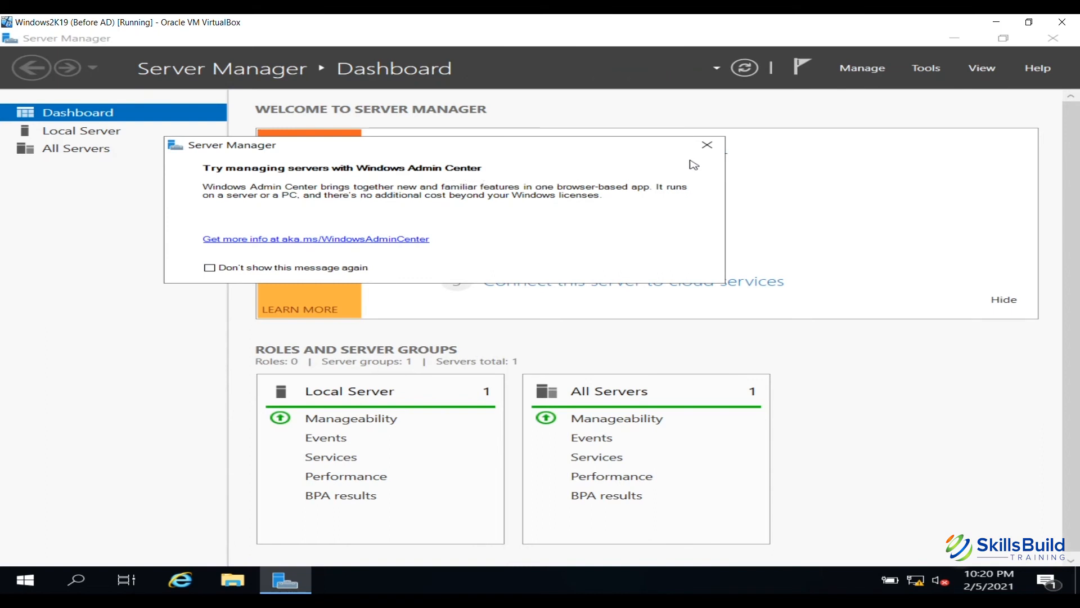
{"action": "left_click", "coordinate": [709, 147]}
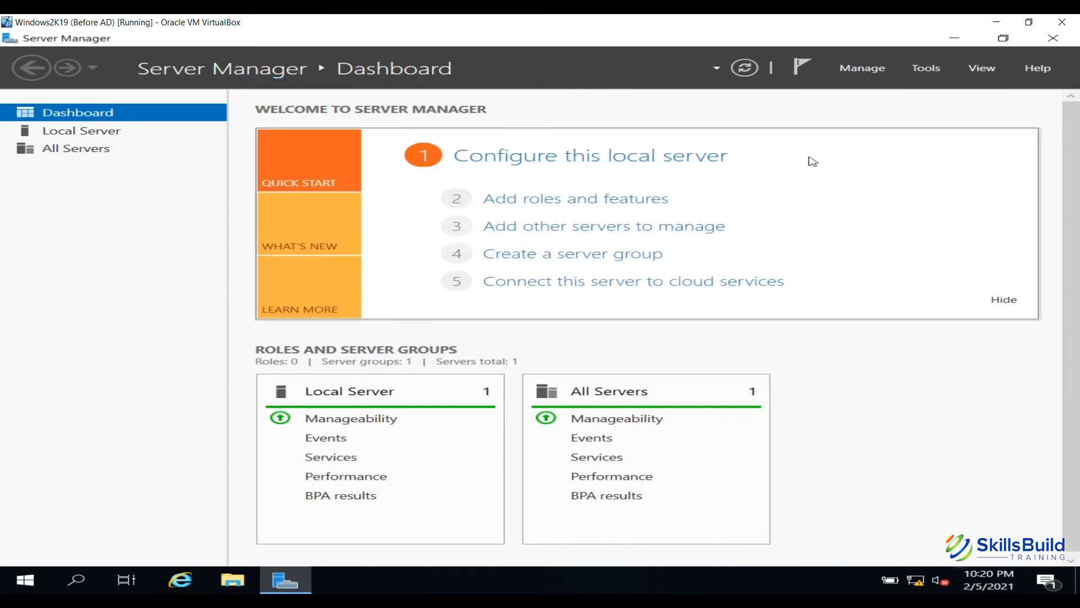
Open the DNS management console from Server Manager, closing the SupportAssist notification, and maximize its window
{"action": "left_click", "coordinate": [926, 68]}
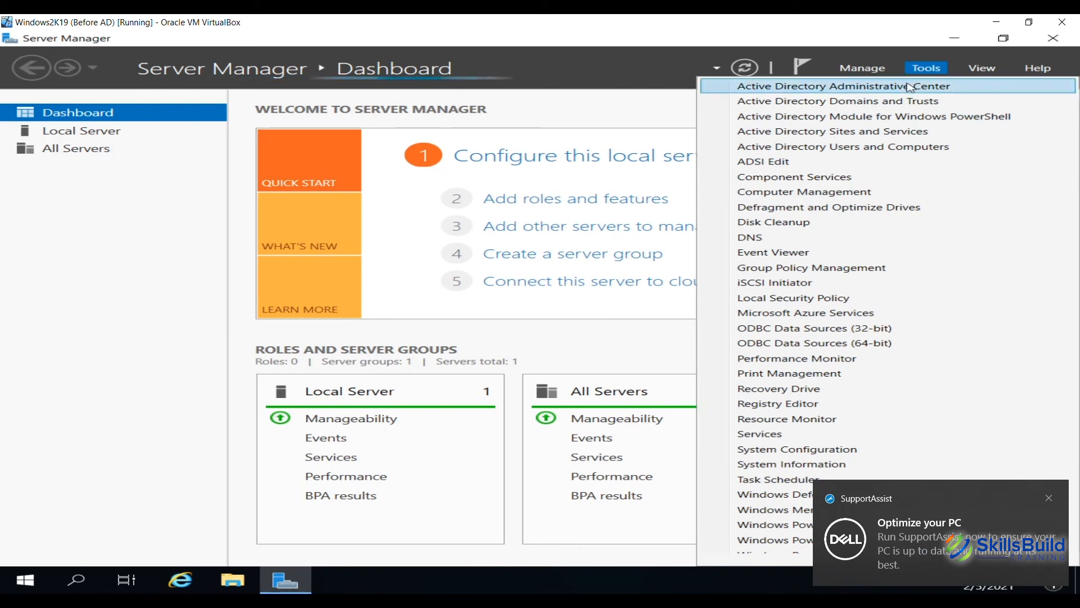
{"action": "left_click", "coordinate": [1049, 498]}
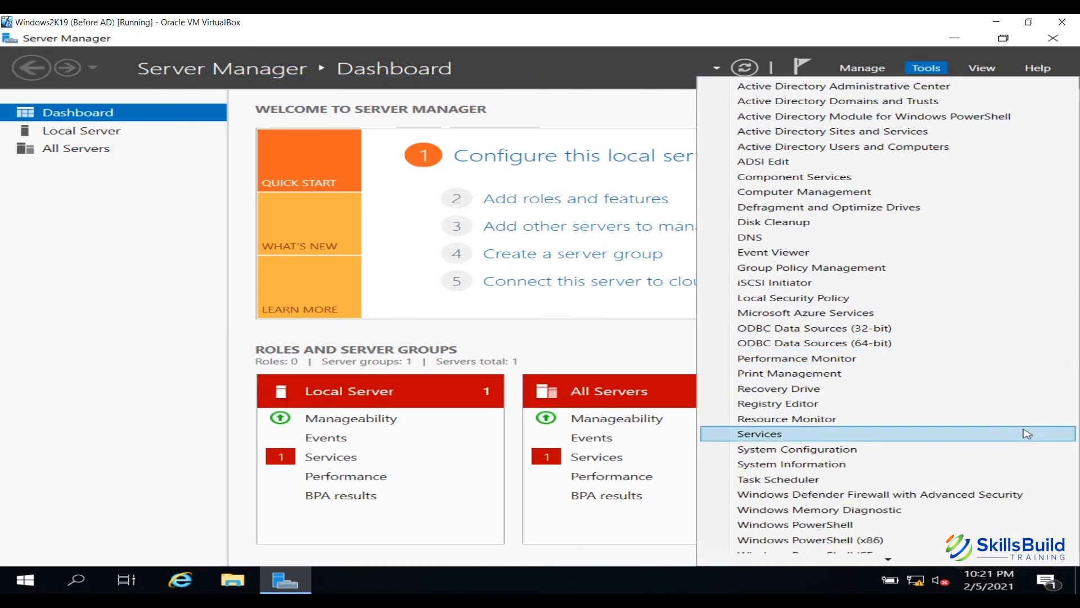
{"action": "left_click", "coordinate": [903, 239]}
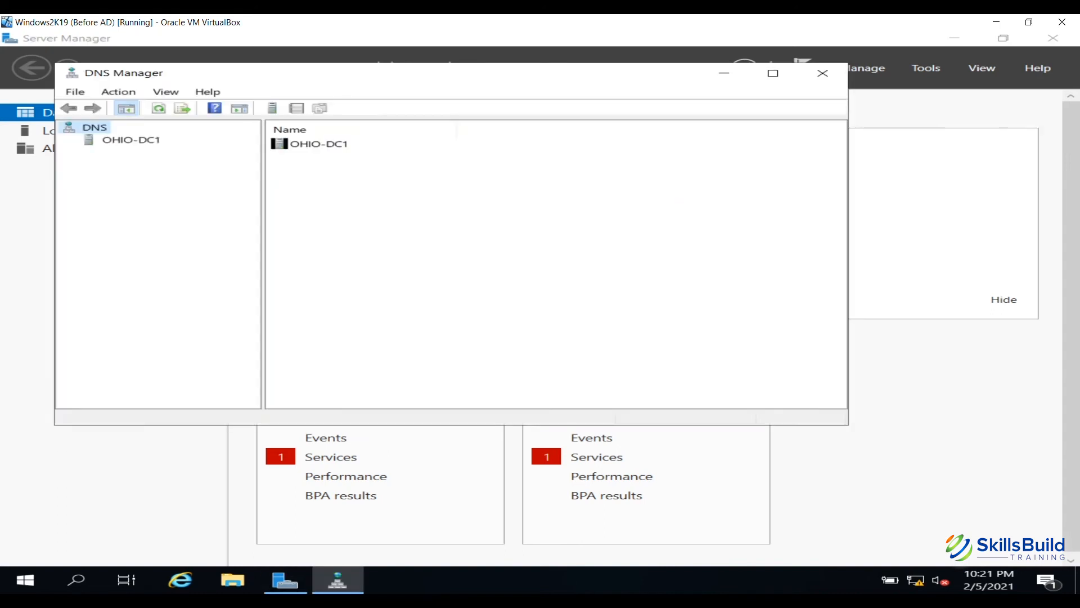
{"action": "left_click", "coordinate": [773, 73]}
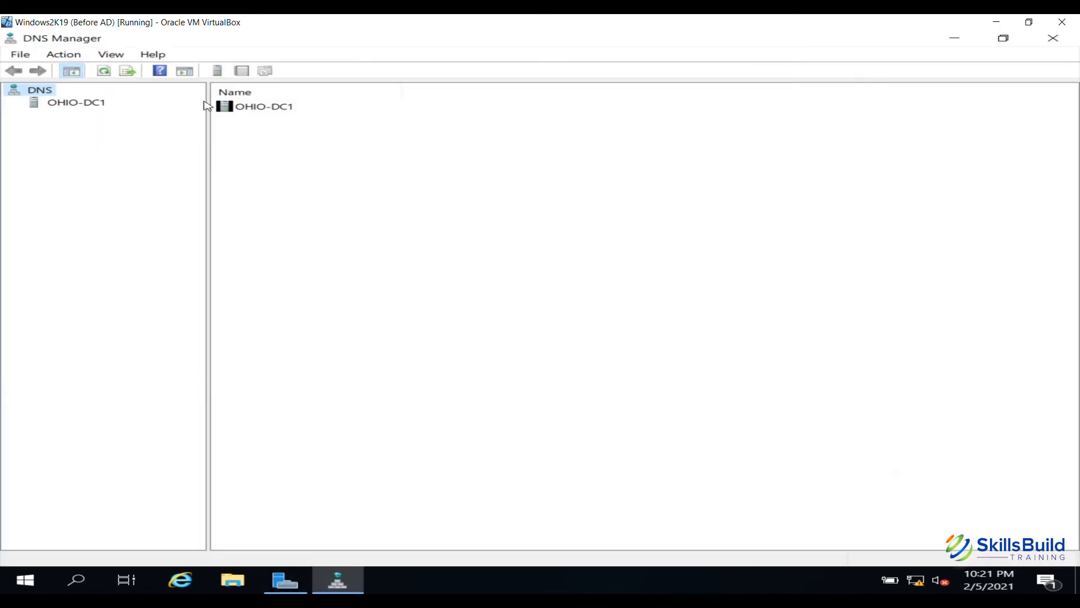
Examine the forward and reverse lookup zones on OHIO-DC1, including the records in the letwriteit.local zone
{"action": "left_click", "coordinate": [49, 108]}
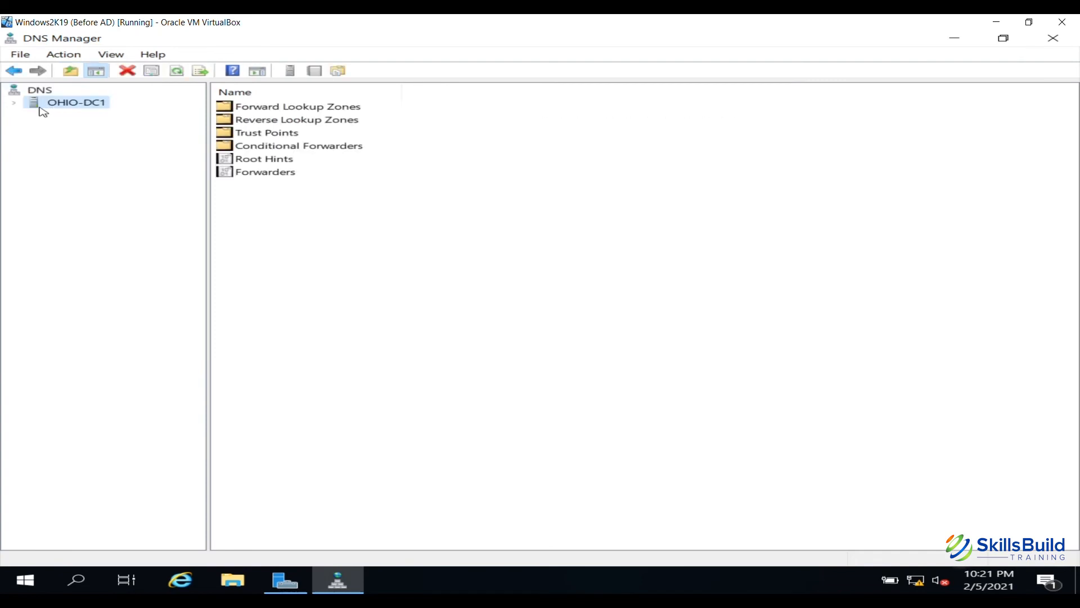
{"action": "left_click", "coordinate": [14, 103]}
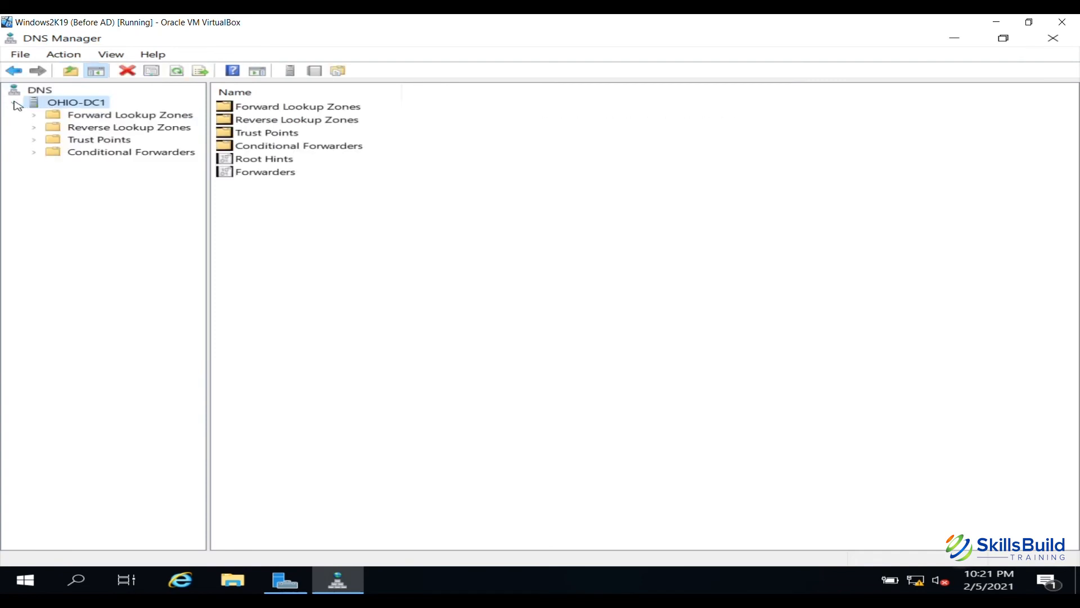
{"action": "double_click", "coordinate": [45, 116]}
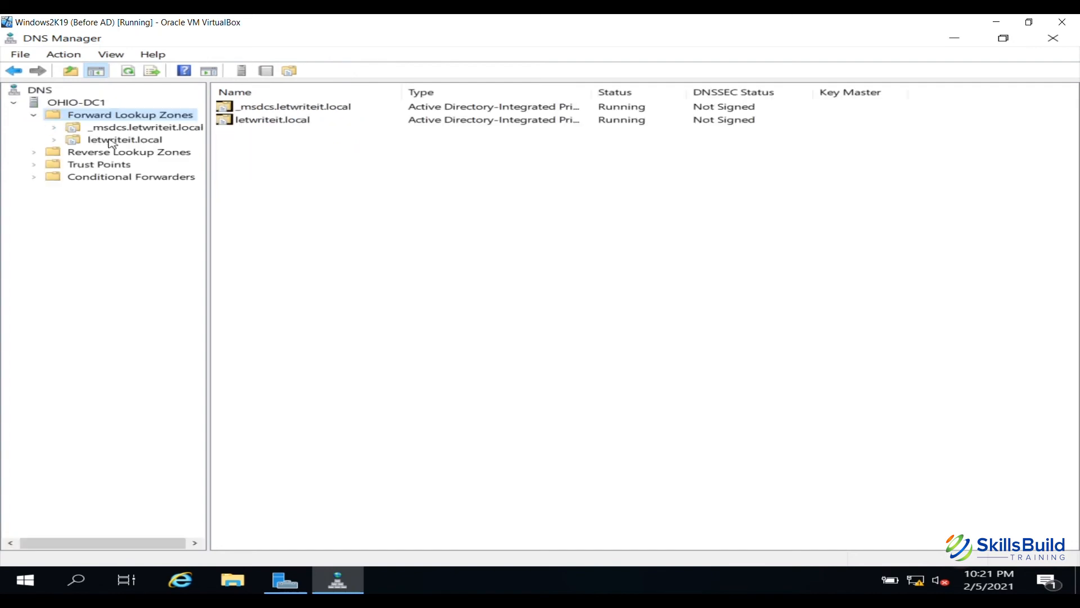
{"action": "left_click", "coordinate": [108, 139]}
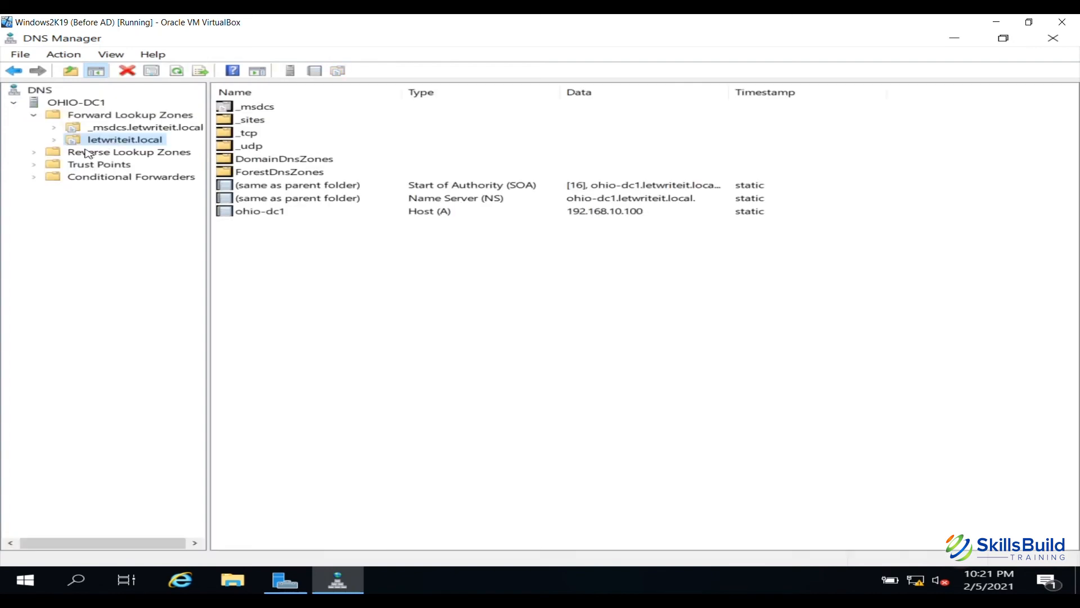
{"action": "left_click", "coordinate": [34, 154]}
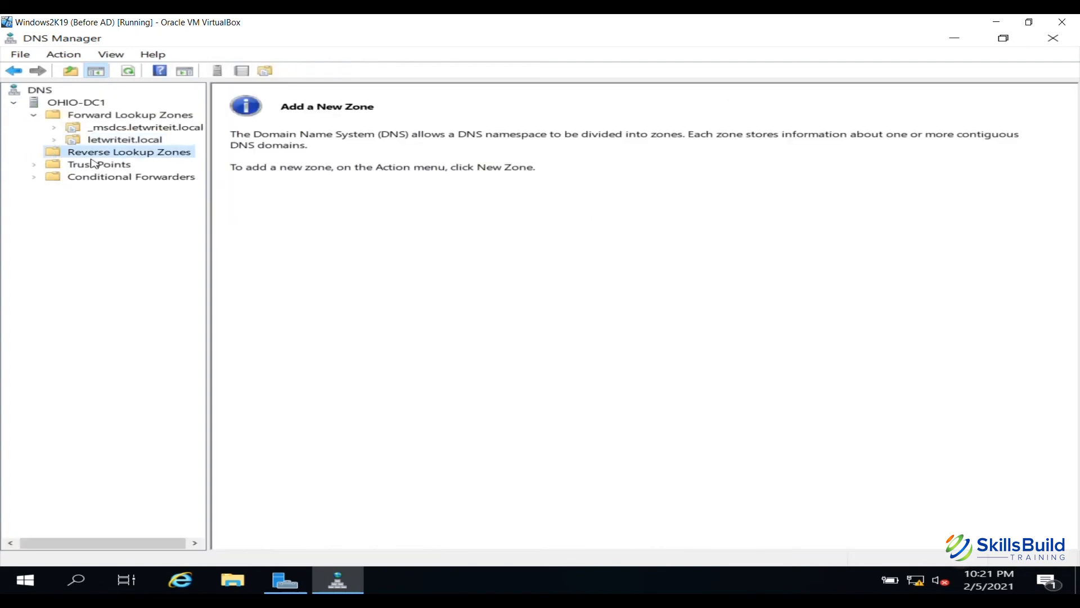
Start a new Active Directory-integrated primary IPv4 reverse lookup zone, replicated to all DNS servers on domain controllers in the letwriteit.local domain
{"action": "right_click", "coordinate": [141, 159]}
{"action": "left_click", "coordinate": [171, 171]}
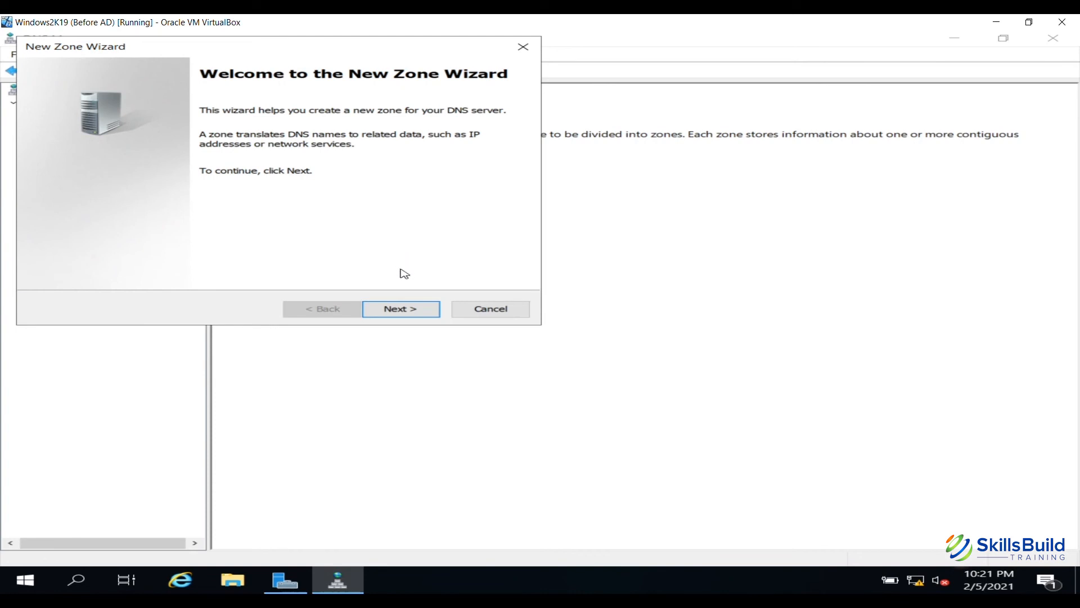
{"action": "left_click", "coordinate": [412, 310]}
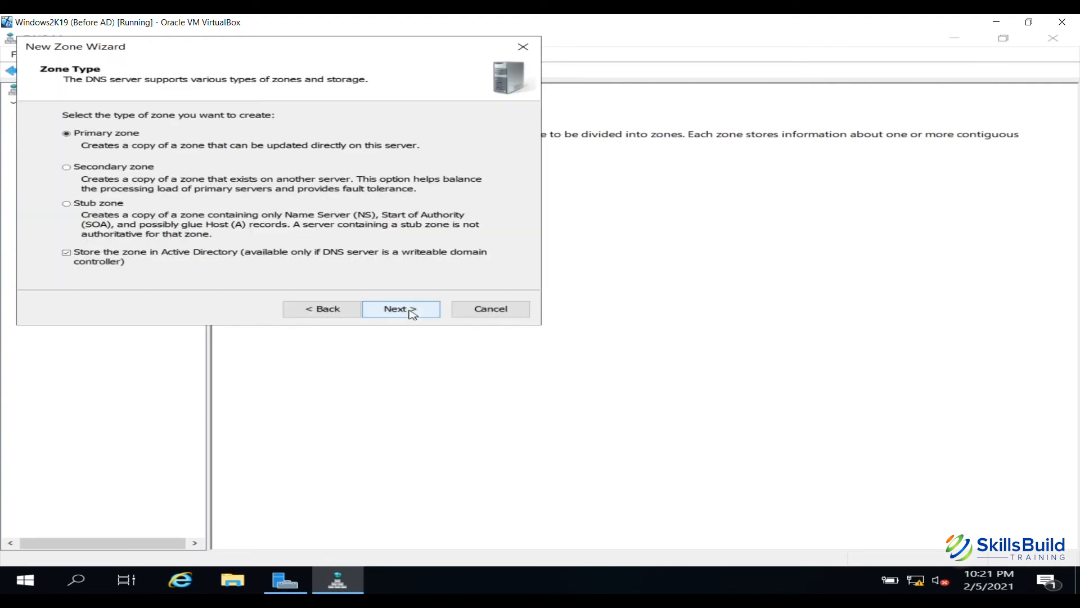
{"action": "left_click", "coordinate": [412, 309]}
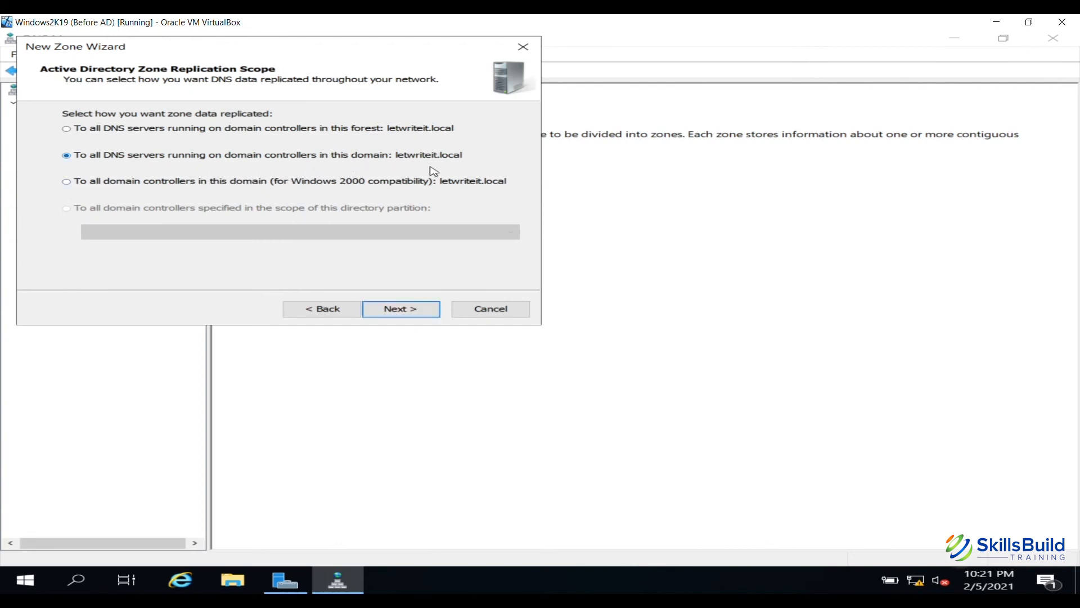
{"action": "left_click", "coordinate": [415, 314]}
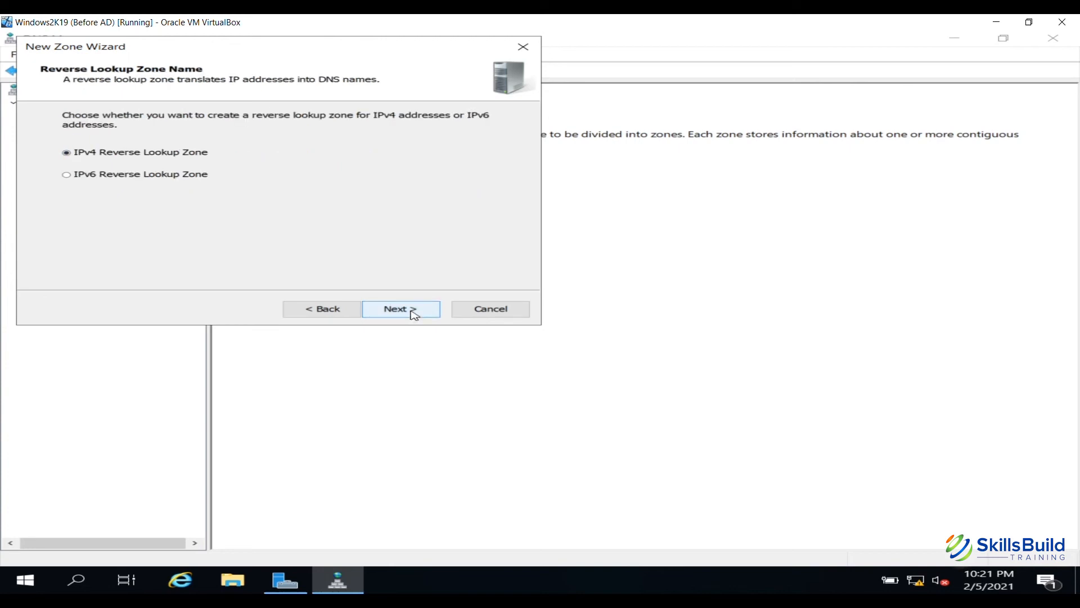
{"action": "left_click", "coordinate": [414, 314]}
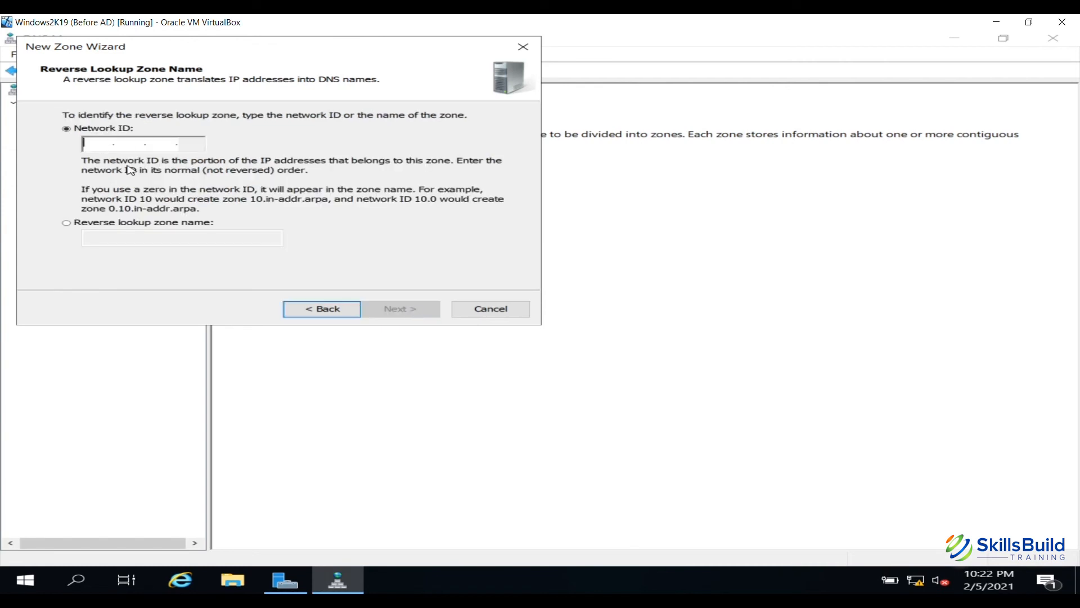
Set the reverse zone's network ID to 192.168.10, allow only secure dynamic updates, and finish creating the zone
{"action": "type", "text": "192 .168 ."}
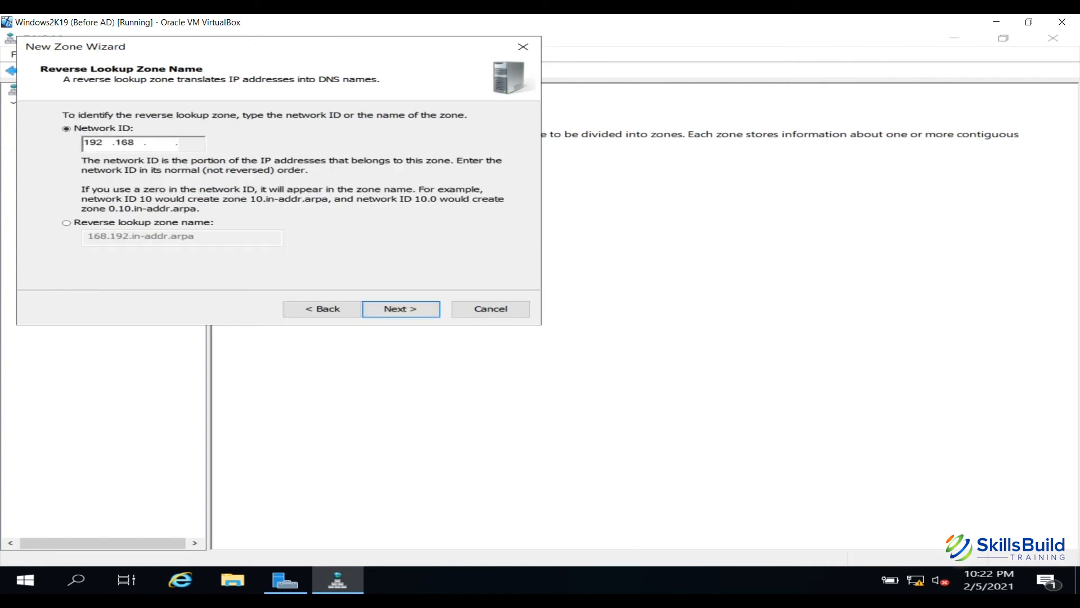
{"action": "type", "text": "10"}
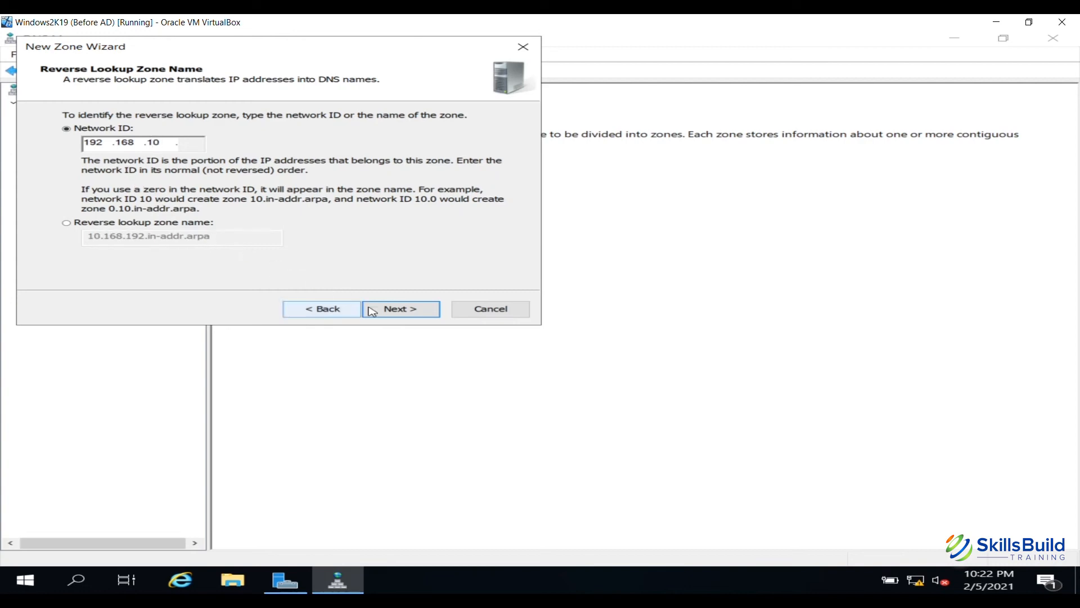
{"action": "left_click", "coordinate": [410, 313]}
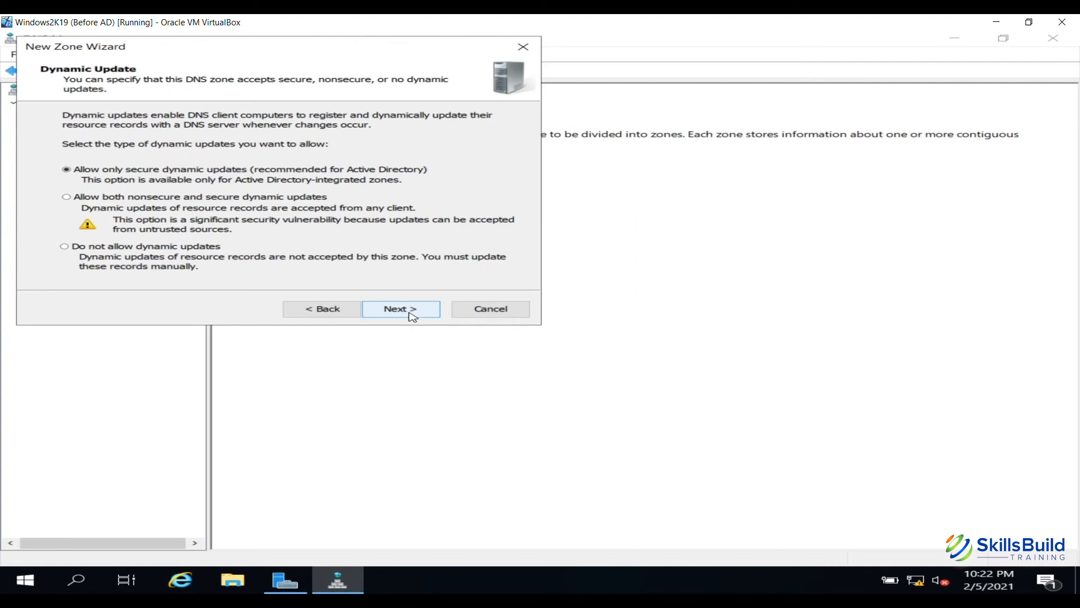
{"action": "left_click", "coordinate": [412, 313]}
{"action": "left_click", "coordinate": [412, 313]}
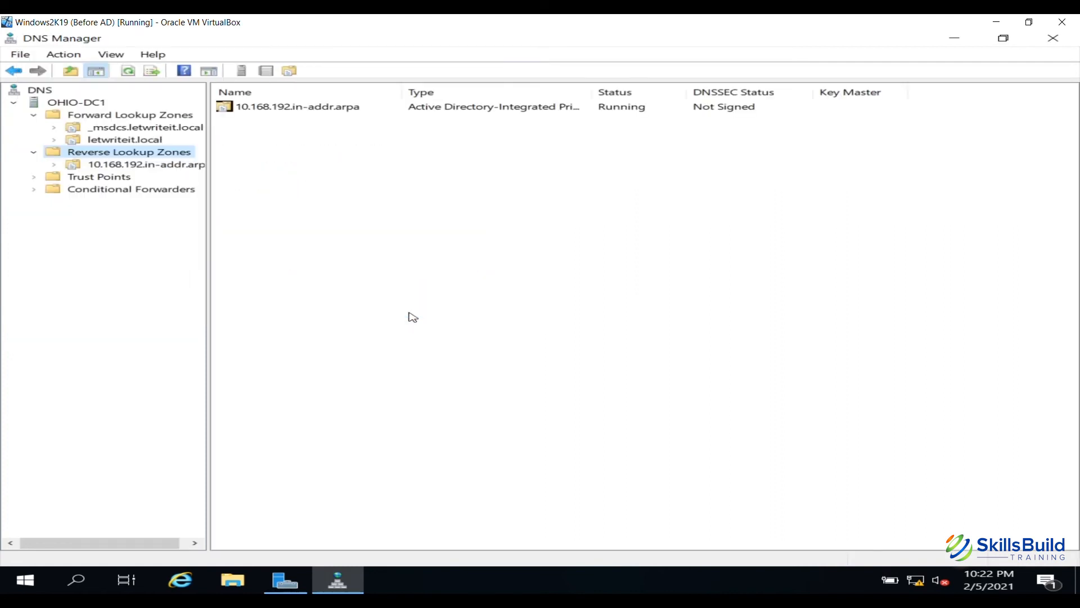
Open the 10.168.192.in-addr.arpa reverse zone and refresh its record list
{"action": "left_click", "coordinate": [58, 166]}
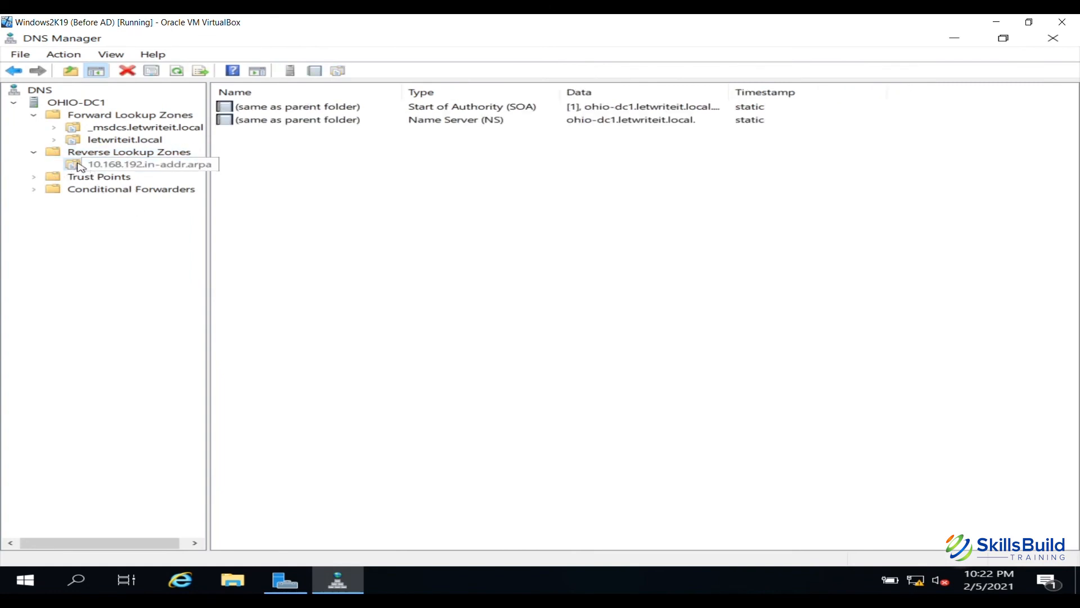
{"action": "right_click", "coordinate": [280, 205]}
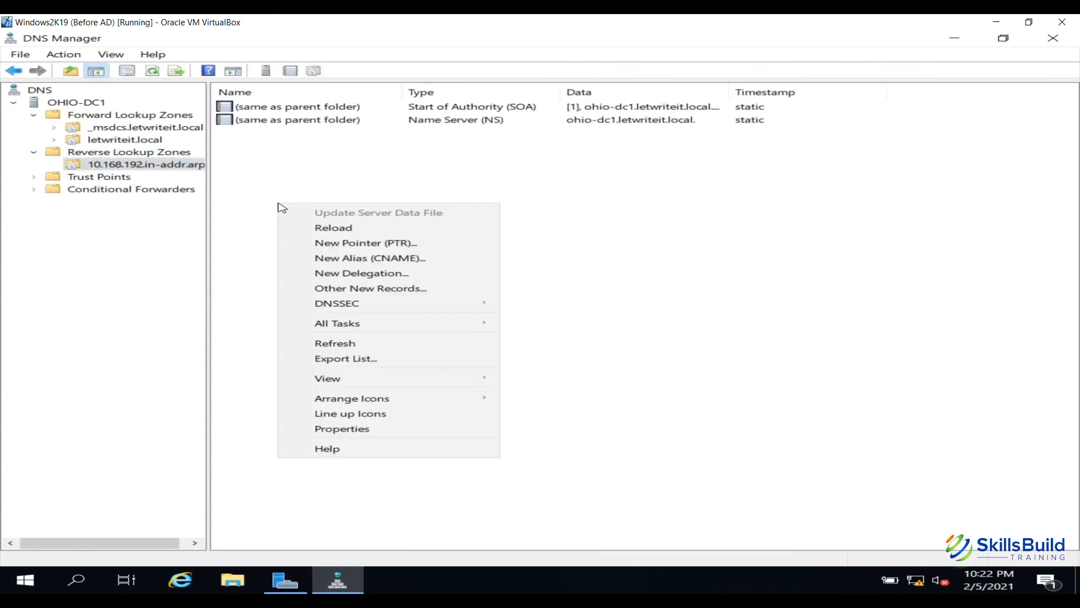
{"action": "left_click", "coordinate": [384, 343]}
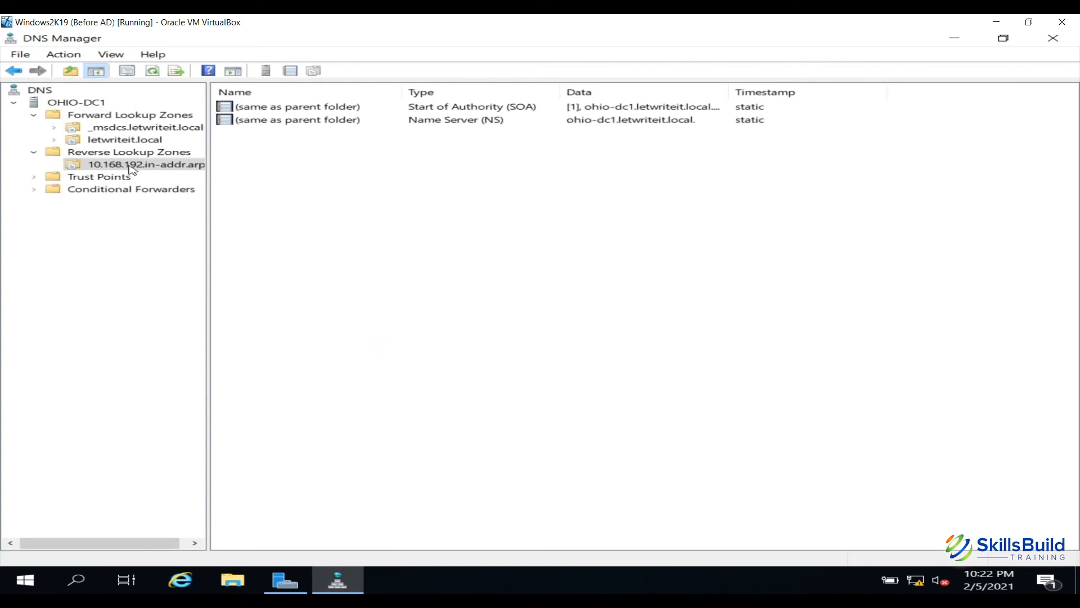
Enable updating the associated pointer (PTR) record for the ohio-dc1 host record in the letwriteit.local forward zone
{"action": "left_click", "coordinate": [121, 141]}
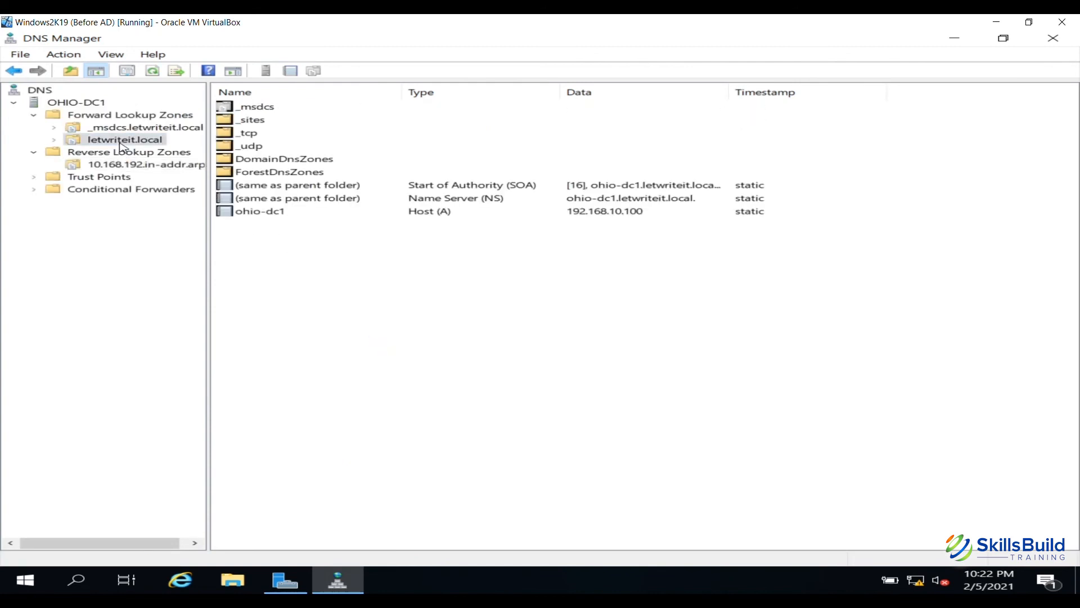
{"action": "left_click", "coordinate": [282, 221]}
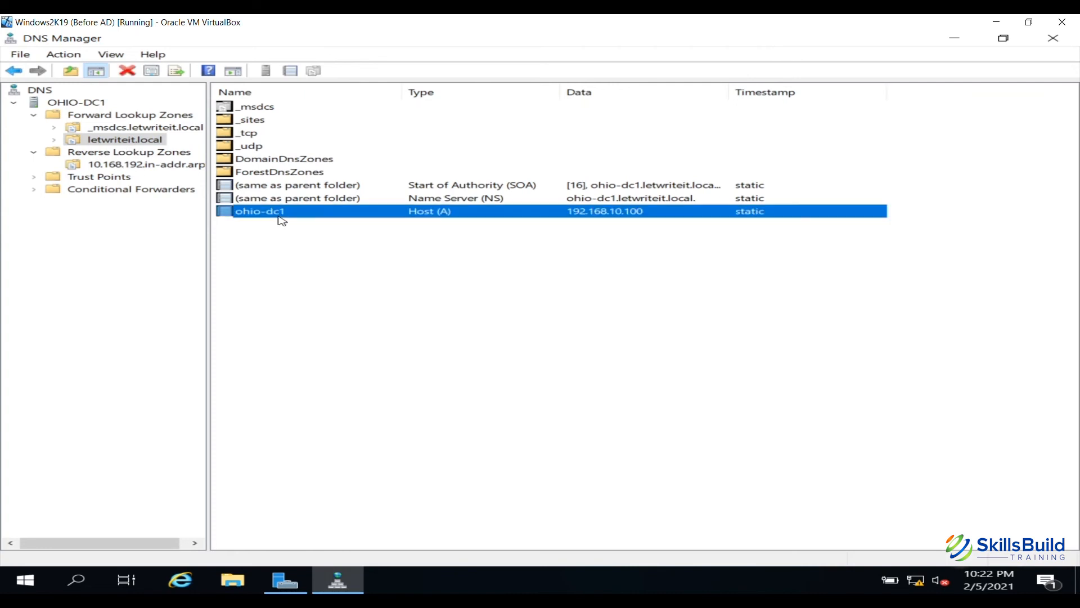
{"action": "double_click", "coordinate": [282, 221]}
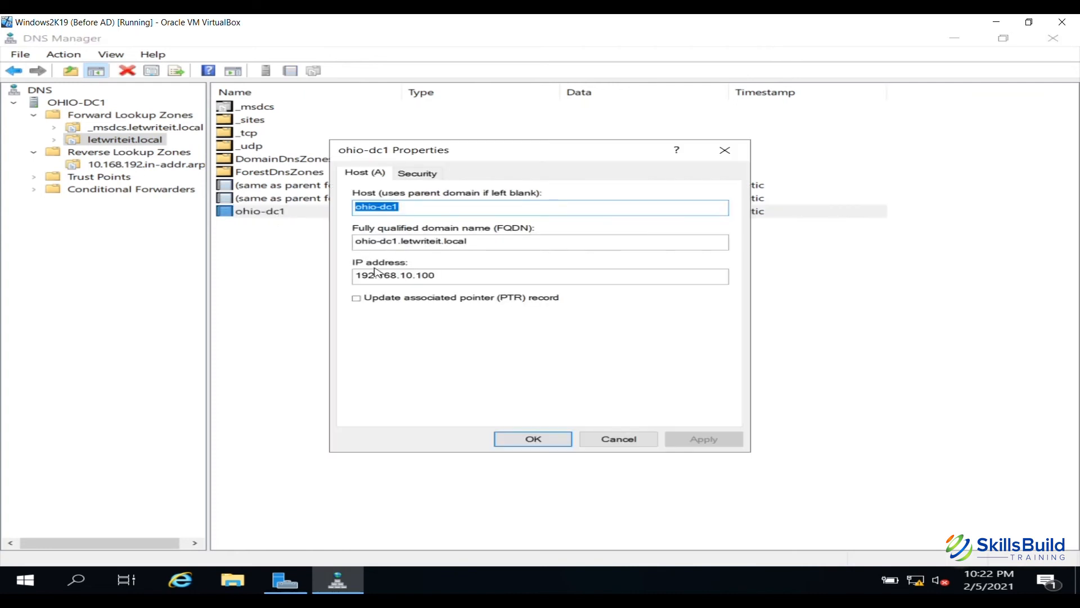
{"action": "left_click", "coordinate": [379, 302]}
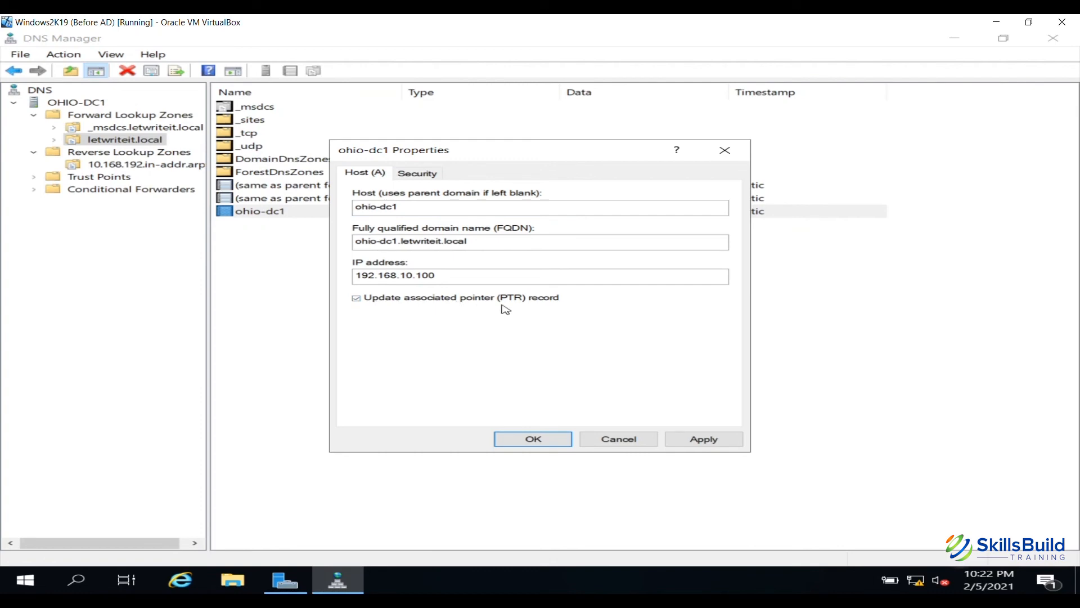
{"action": "left_click", "coordinate": [533, 440]}
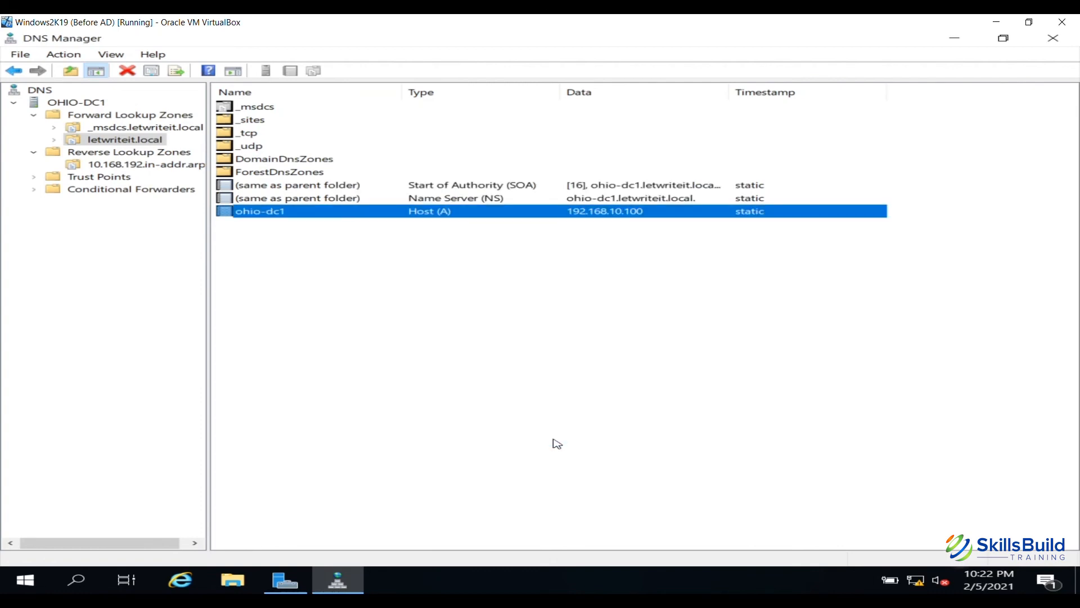
Refresh the 10.168.192.in-addr.arpa zone and check the pointer record for ohio-dc1
{"action": "left_click", "coordinate": [156, 165]}
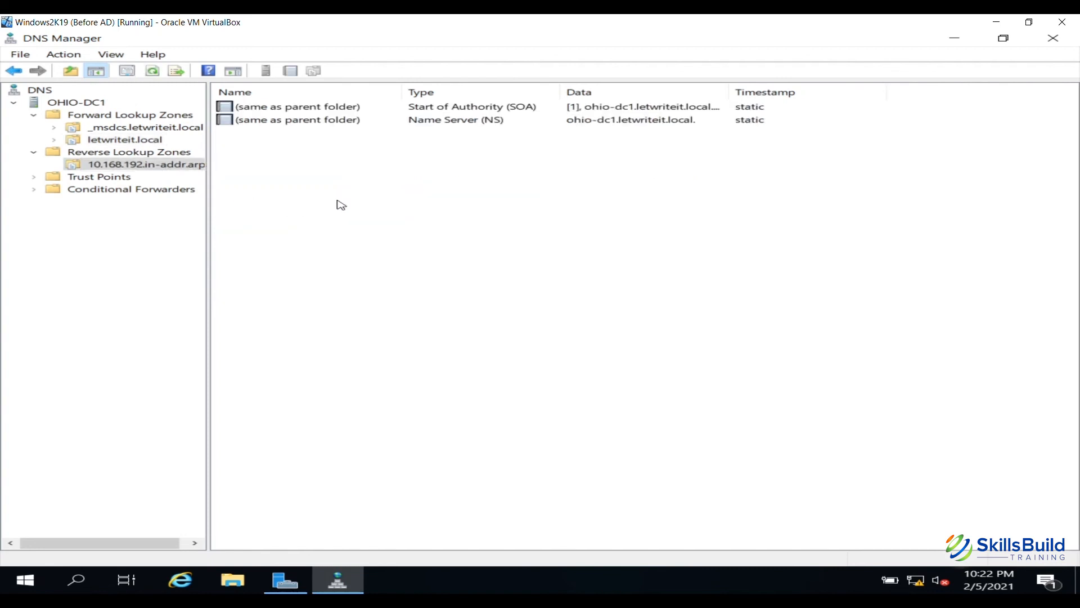
{"action": "right_click", "coordinate": [337, 201]}
{"action": "left_click", "coordinate": [426, 342]}
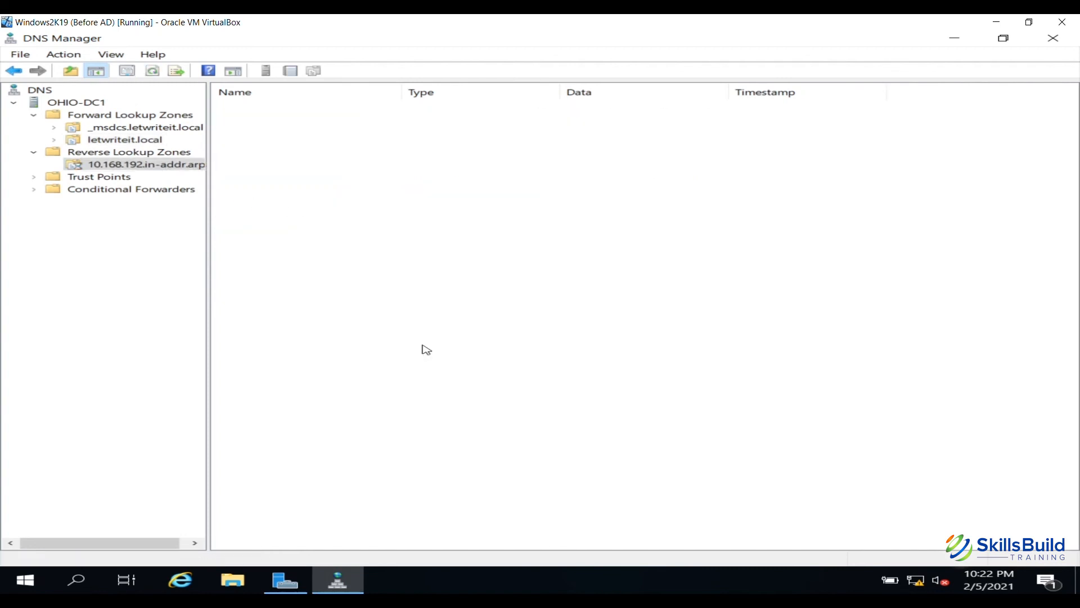
{"action": "left_click", "coordinate": [260, 141]}
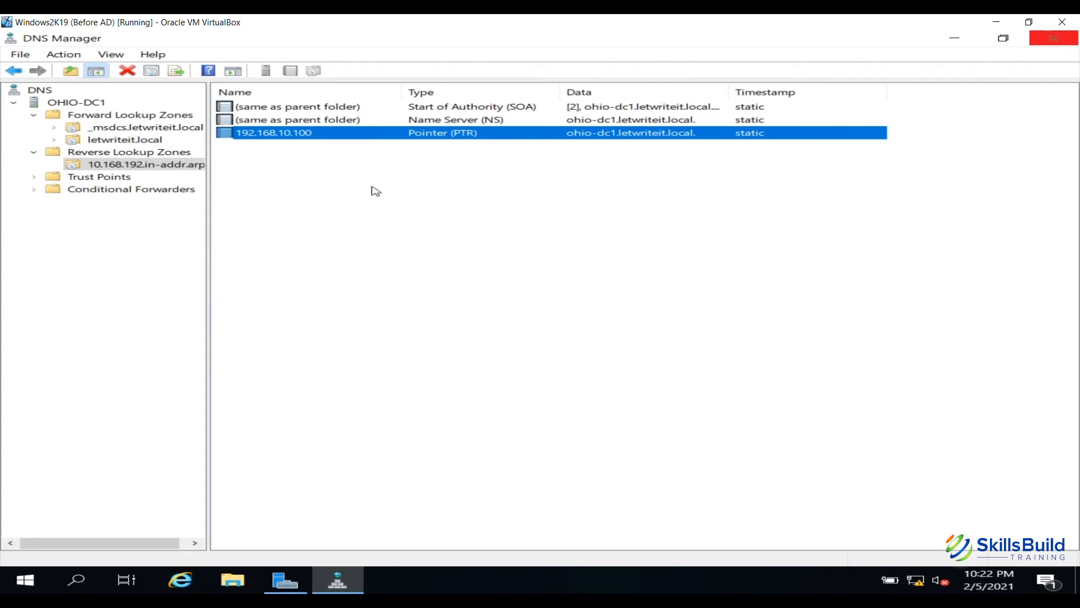
Close DNS Manager and Server Manager, and open Command Prompt by searching for cmd
{"action": "left_click", "coordinate": [1053, 43]}
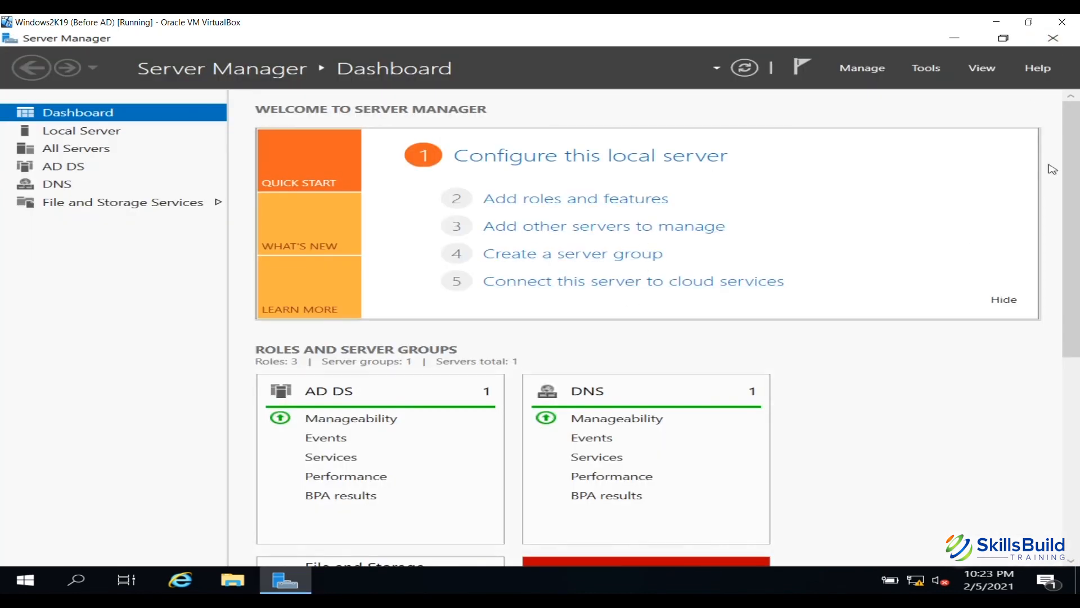
{"action": "left_click", "coordinate": [1053, 38]}
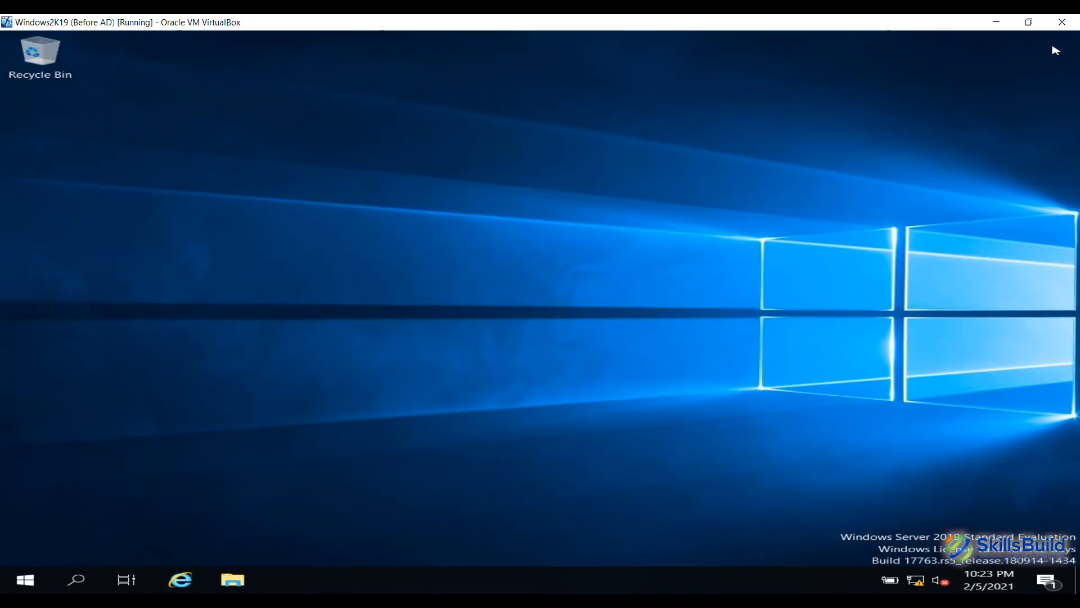
{"action": "left_click", "coordinate": [71, 588]}
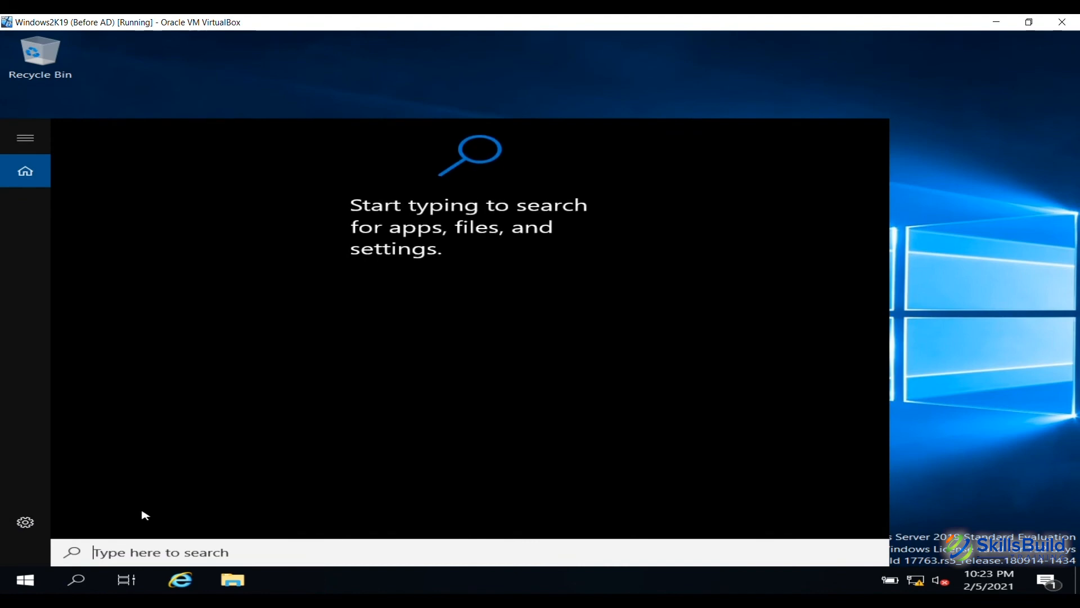
{"action": "type", "text": "d"}
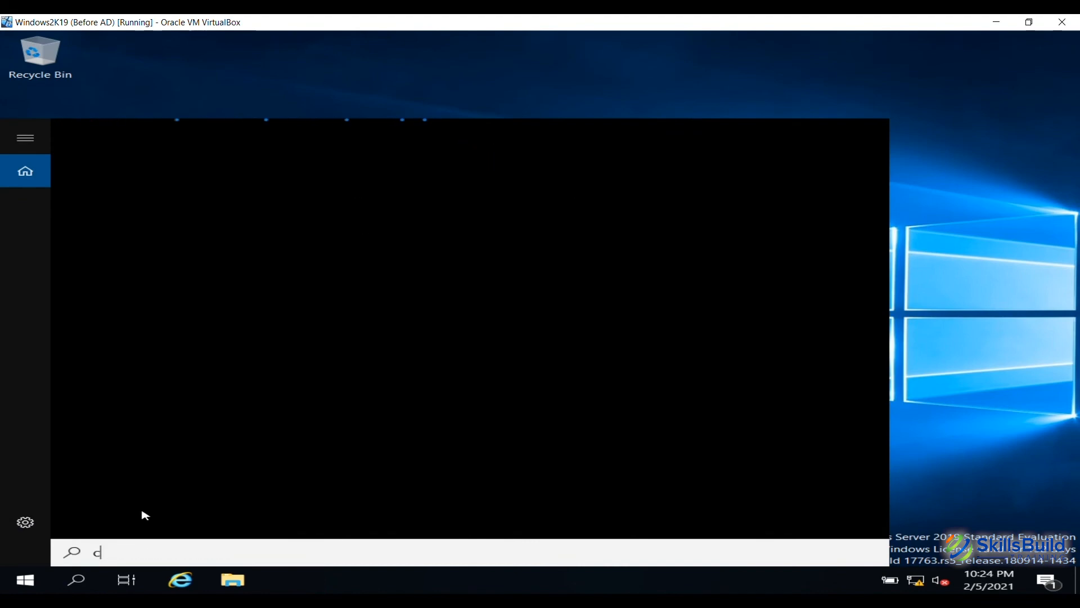
{"action": "type", "text": "md"}
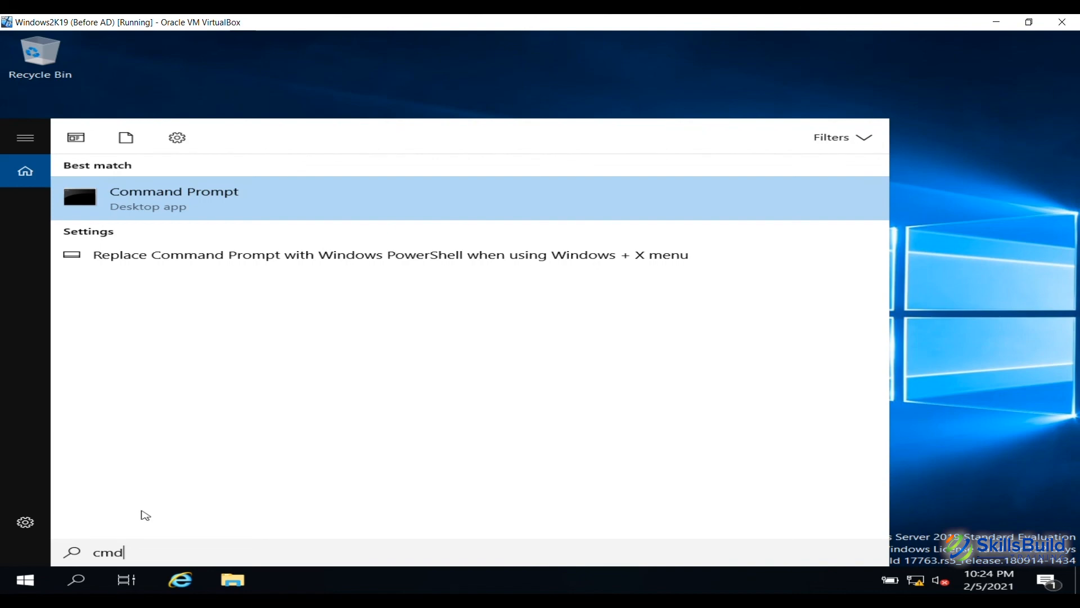
{"action": "key", "text": "Return"}
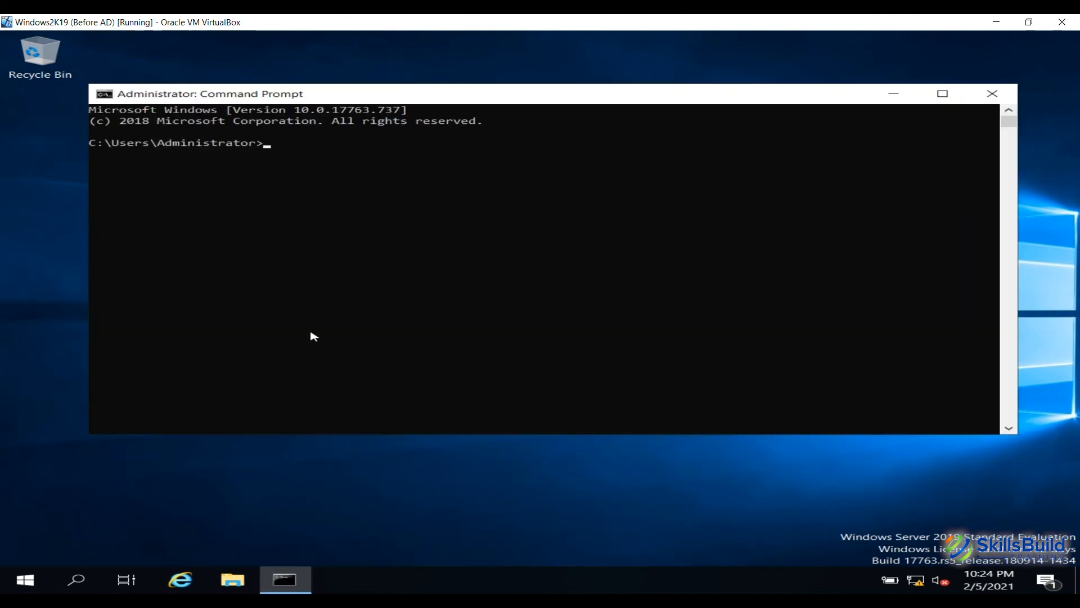
Run ipconfig /all and examine the Ethernet adapter's DNS server entries and IPv4 address
{"action": "type", "text": "ipconfig /all"}
{"action": "key", "text": "Return"}
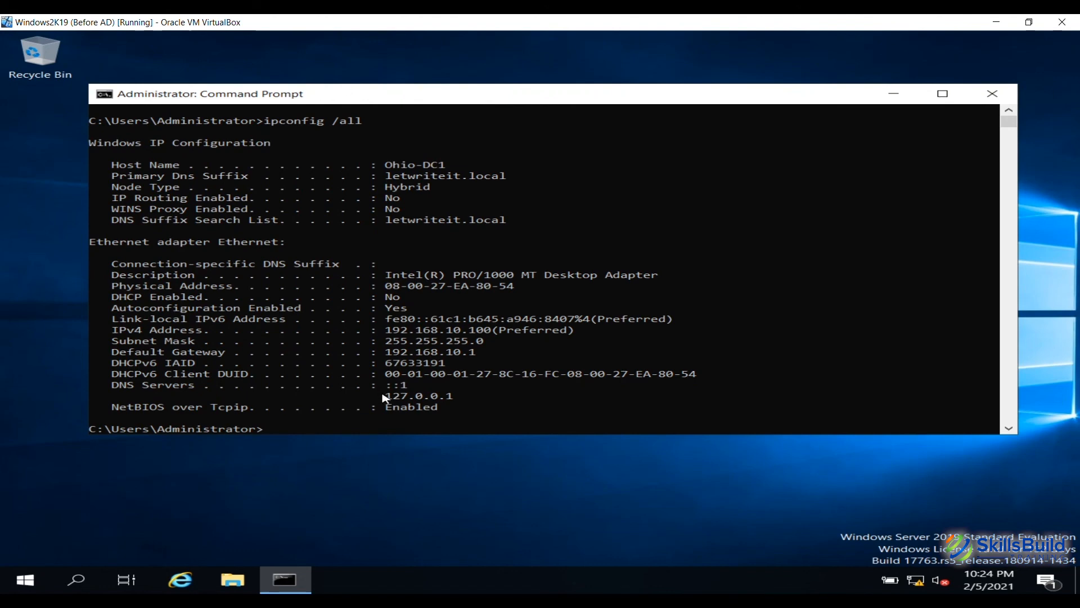
{"action": "left_click_drag", "start_coordinate": [384, 397], "coordinate": [460, 397]}
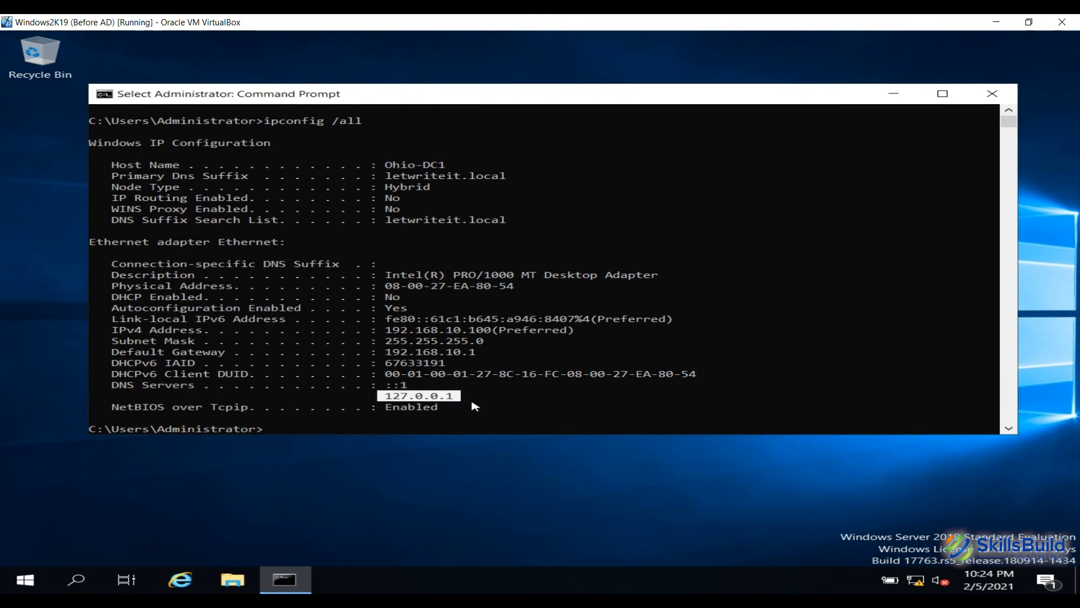
{"action": "left_click", "coordinate": [473, 406]}
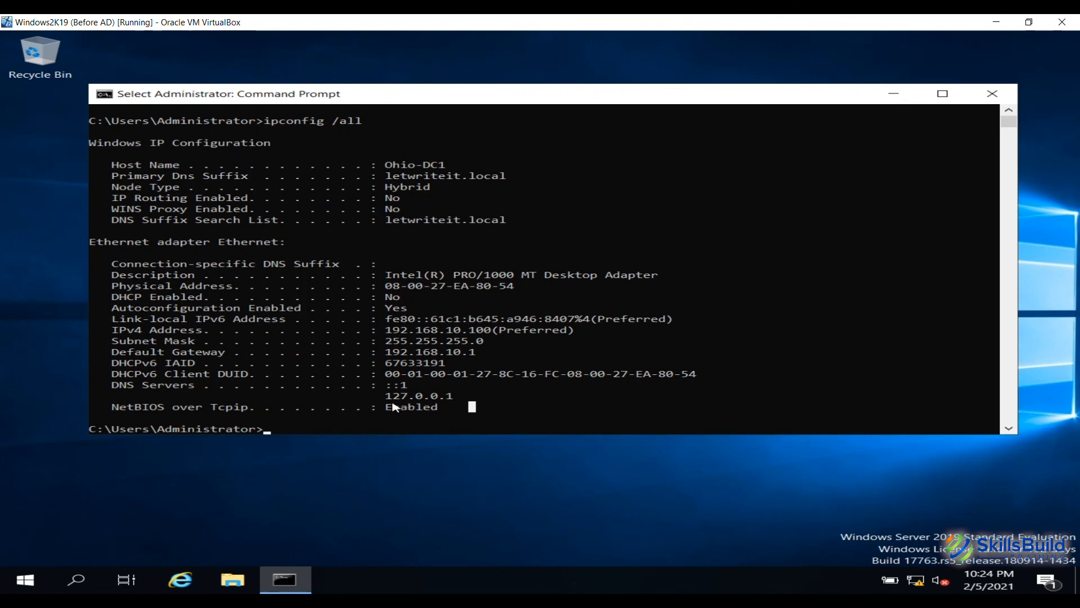
{"action": "left_click_drag", "start_coordinate": [386, 395], "coordinate": [457, 398]}
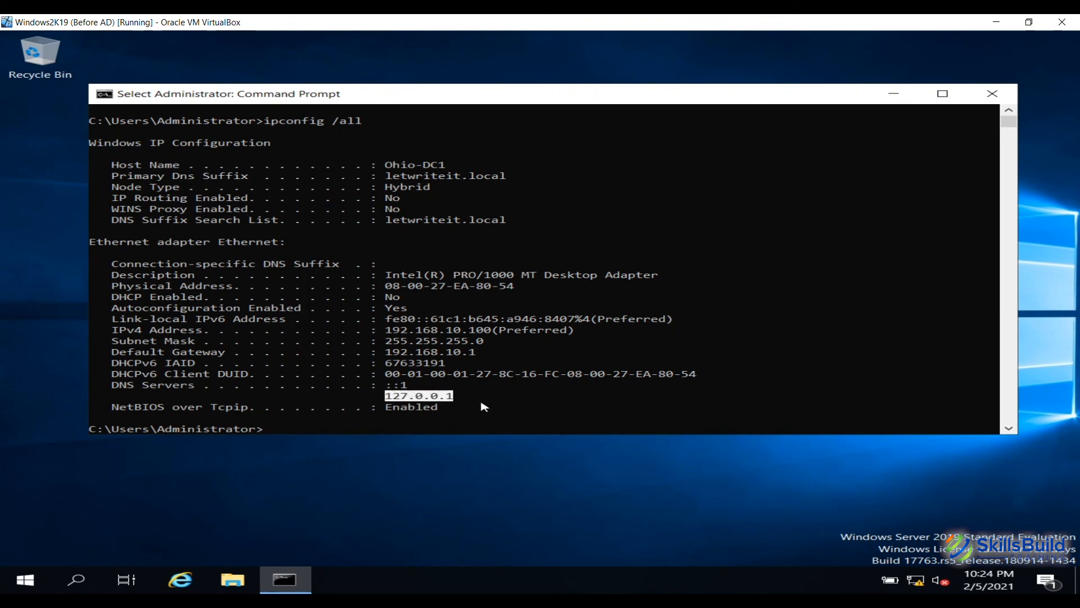
{"action": "left_click", "coordinate": [481, 406]}
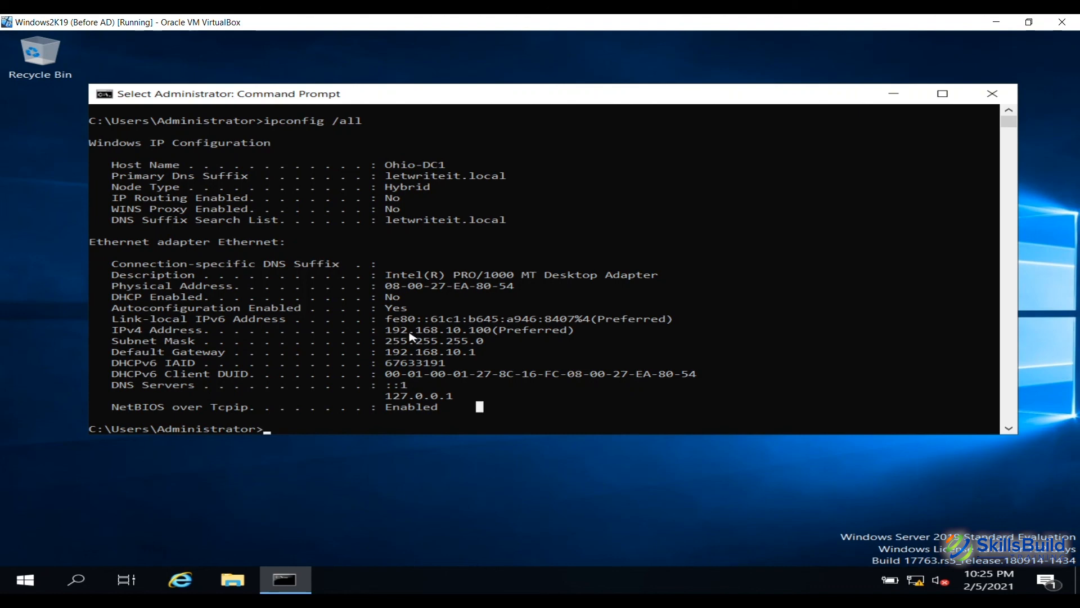
{"action": "left_click_drag", "start_coordinate": [385, 336], "coordinate": [492, 339]}
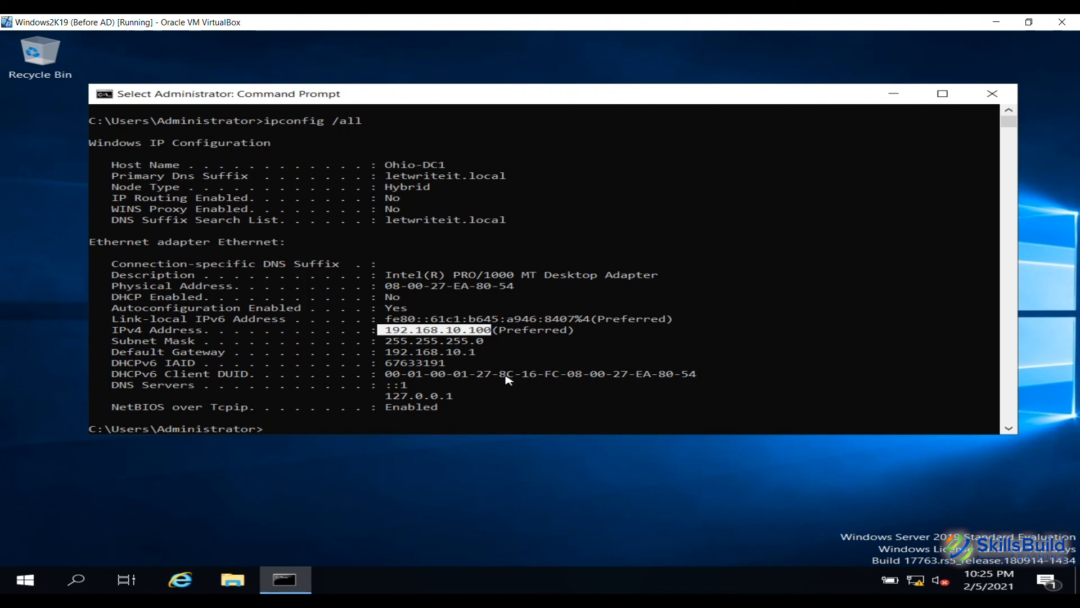
{"action": "left_click_drag", "start_coordinate": [461, 401], "coordinate": [386, 401]}
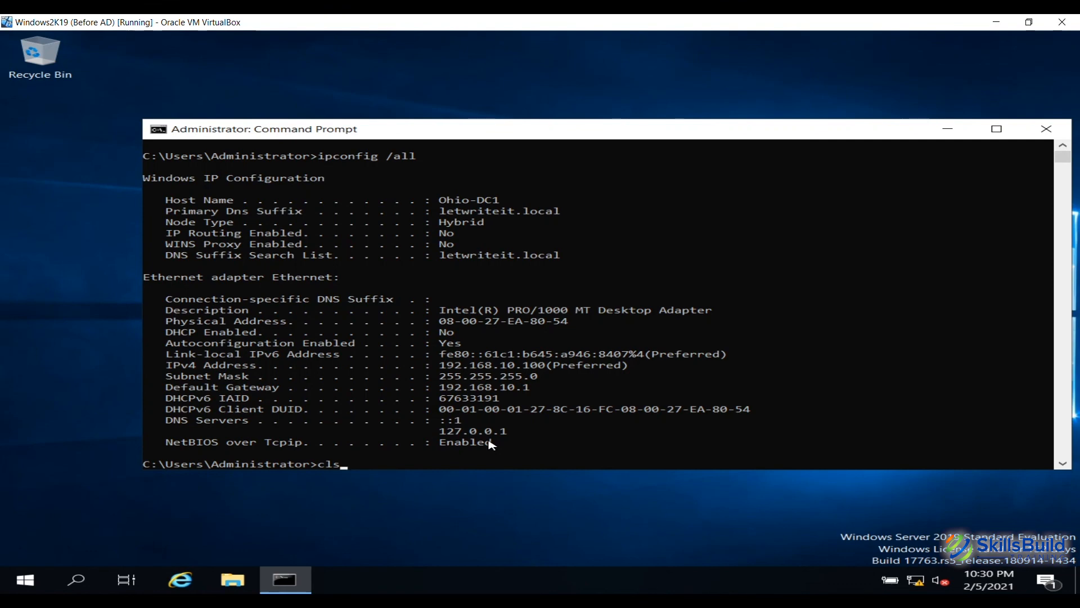
Clear the console with cls and run nslookup letwriteit.local to test forward name resolution
{"action": "key", "text": "Return"}
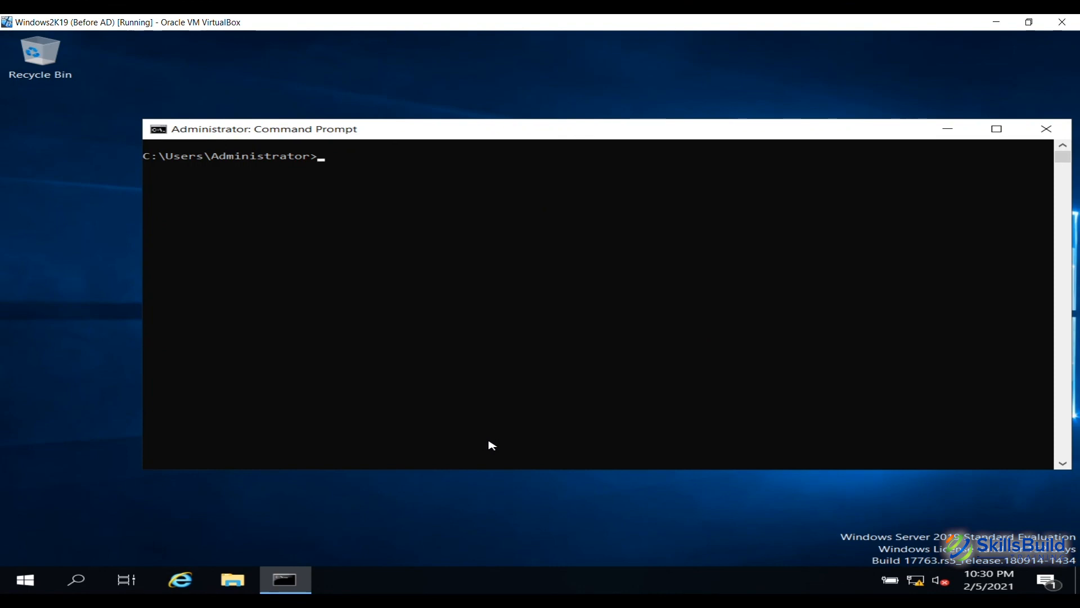
{"action": "type", "text": "nslookup letwrit"}
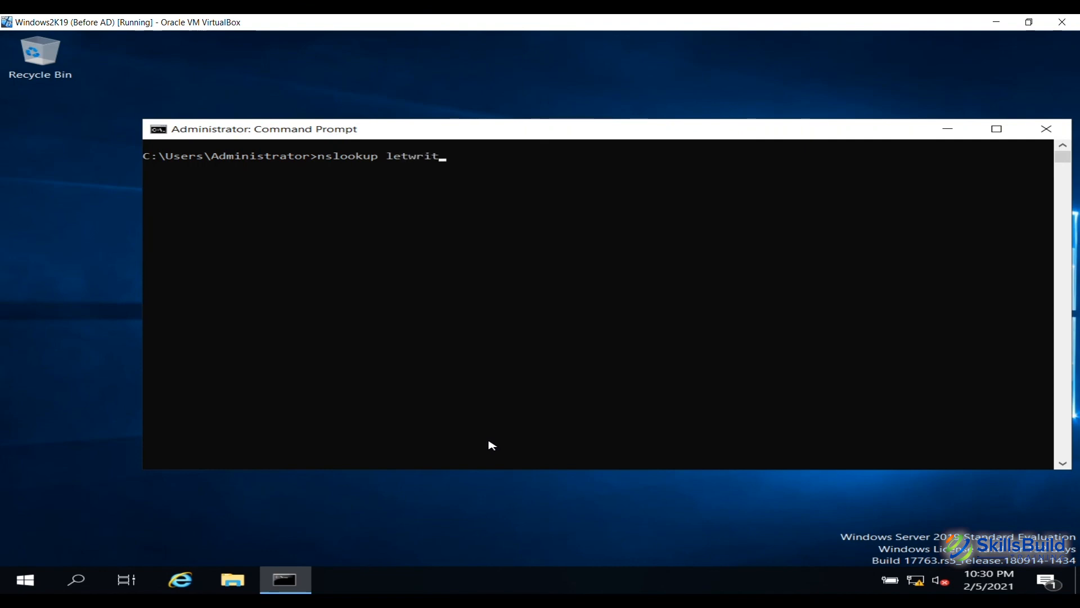
{"action": "type", "text": "eit.local"}
{"action": "key", "text": "Return"}
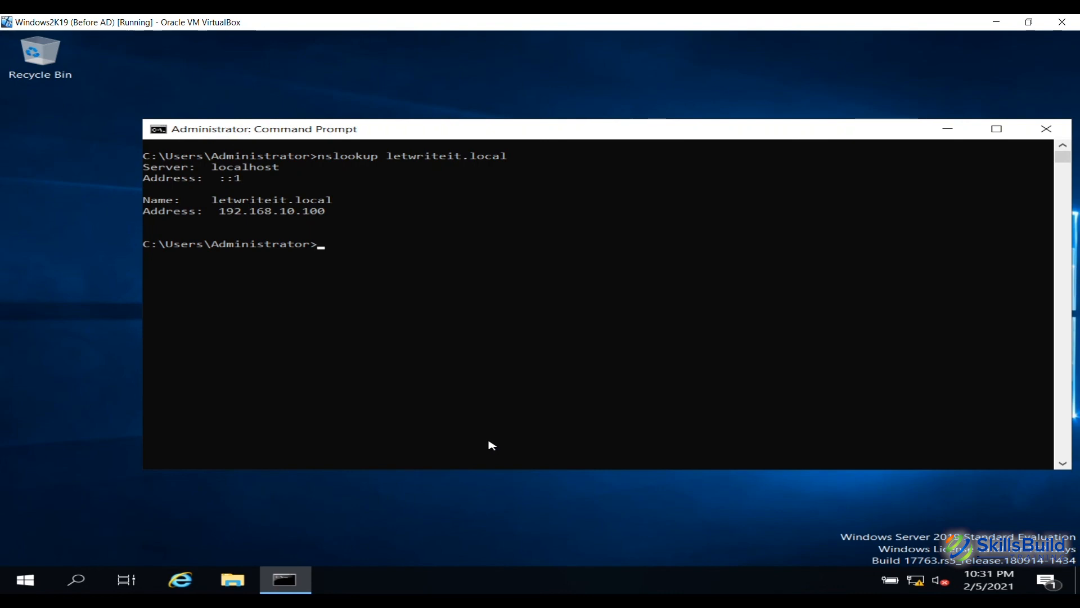
Run nslookup 192.168.10.100 to test reverse name resolution
{"action": "type", "text": "nslookup 192.16"}
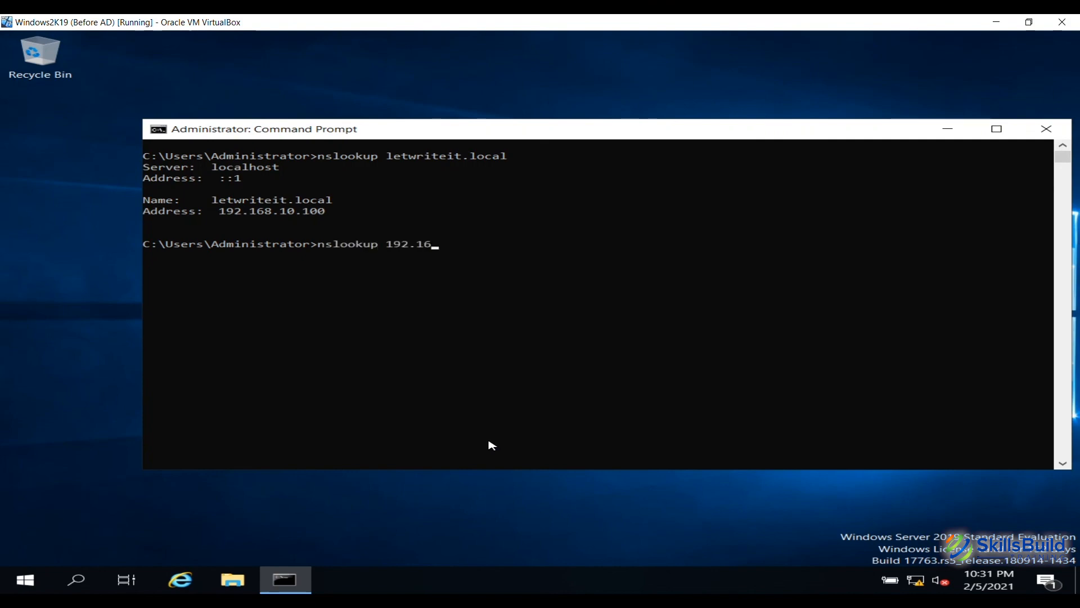
{"action": "type", "text": "8.10.100"}
{"action": "key", "text": "Return"}
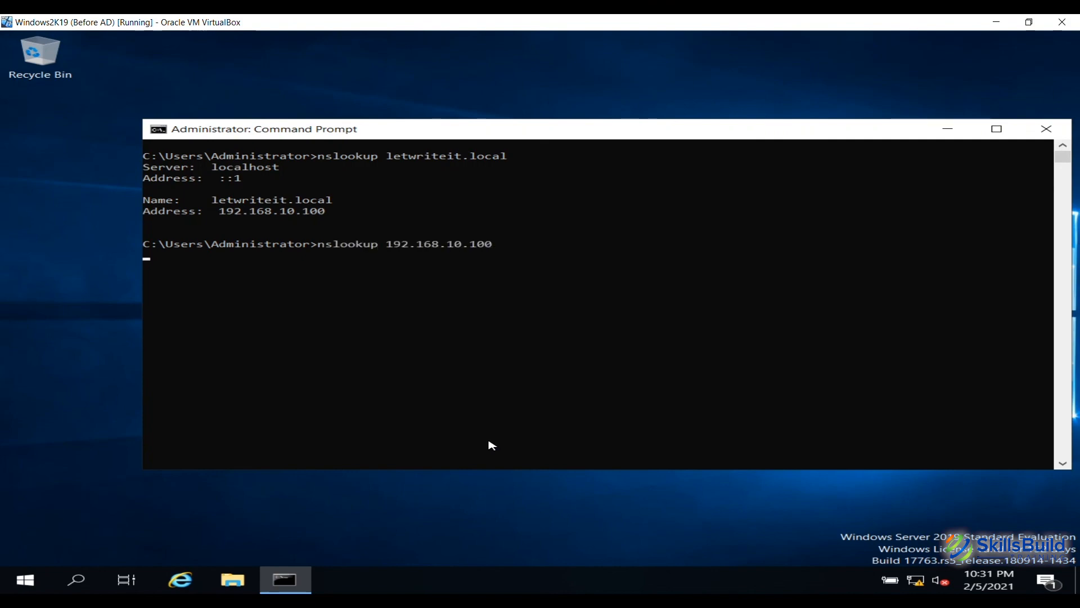